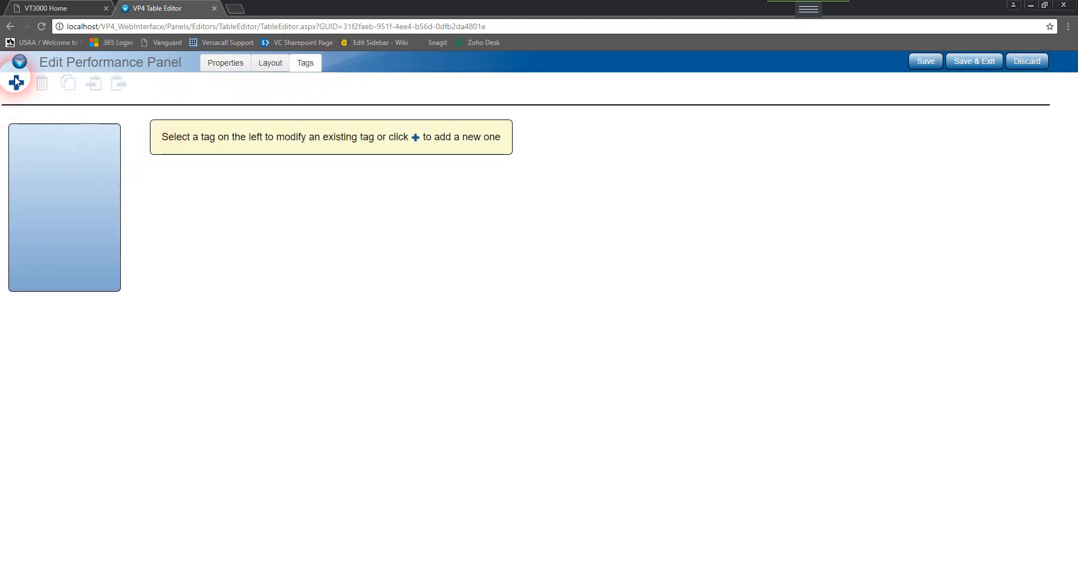
# - Add a tag named DATE with System Property functionality and the property Date and Time
pyautogui.click(16, 83)
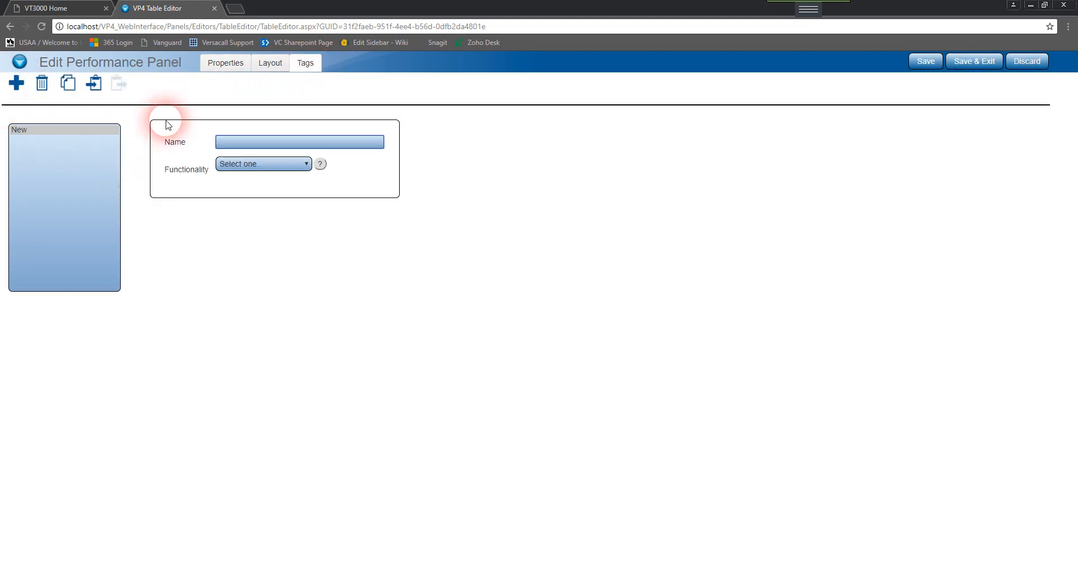
pyautogui.write('DATE')
pyautogui.click(264, 164)
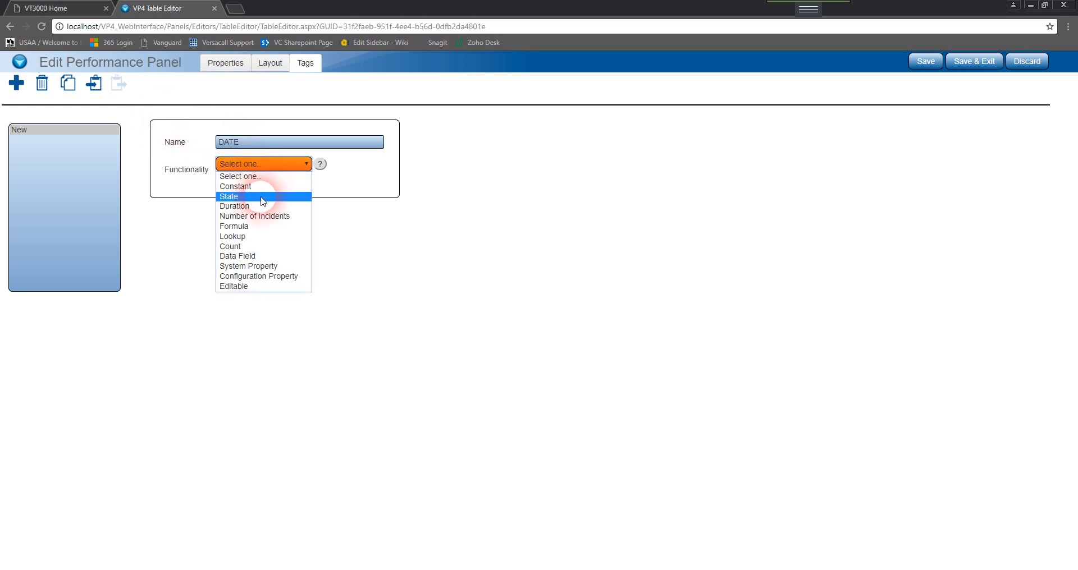
pyautogui.click(264, 266)
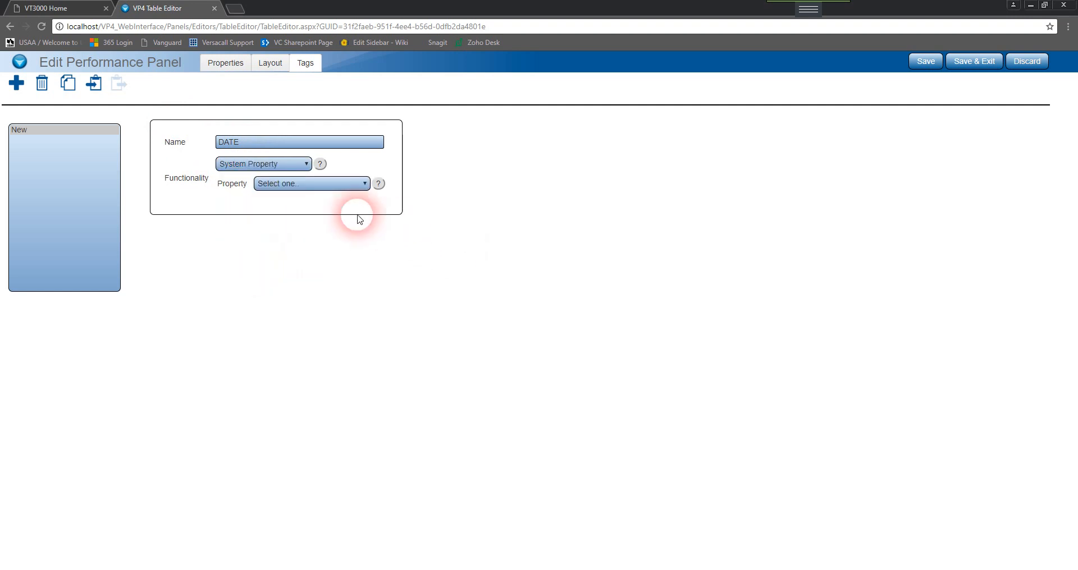
pyautogui.click(328, 186)
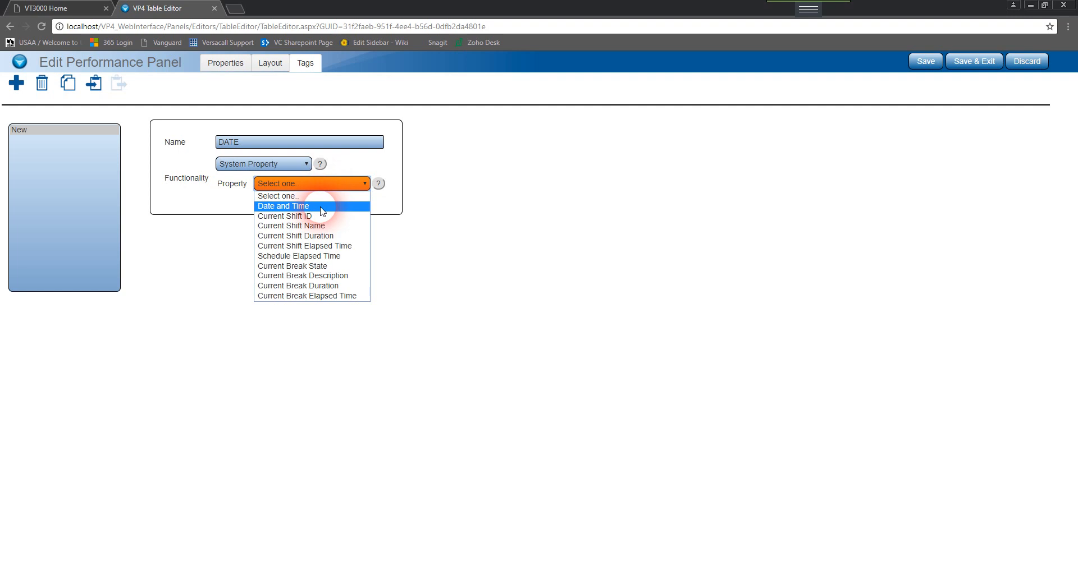
pyautogui.click(323, 206)
# - Set the DATE tag's result to Date/Time in the format 9/15/2013 3:14:25 PM
pyautogui.click(249, 215)
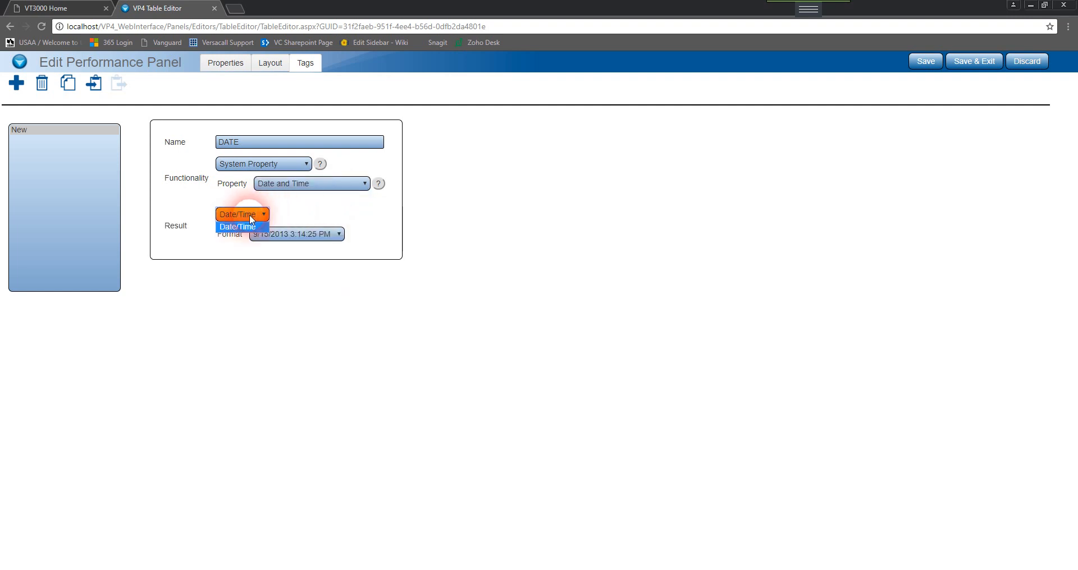
pyautogui.click(249, 226)
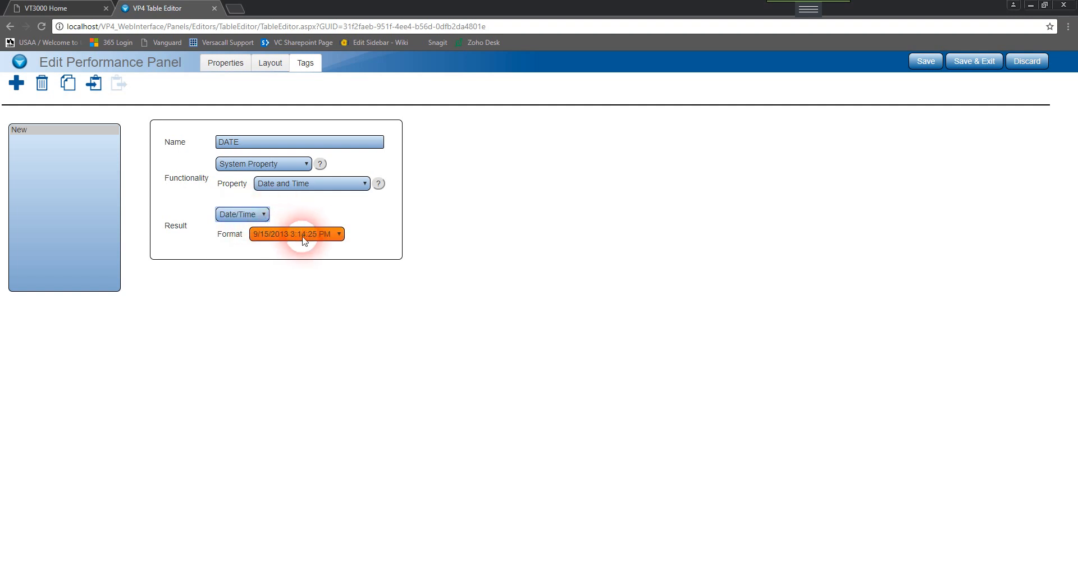
pyautogui.click(322, 236)
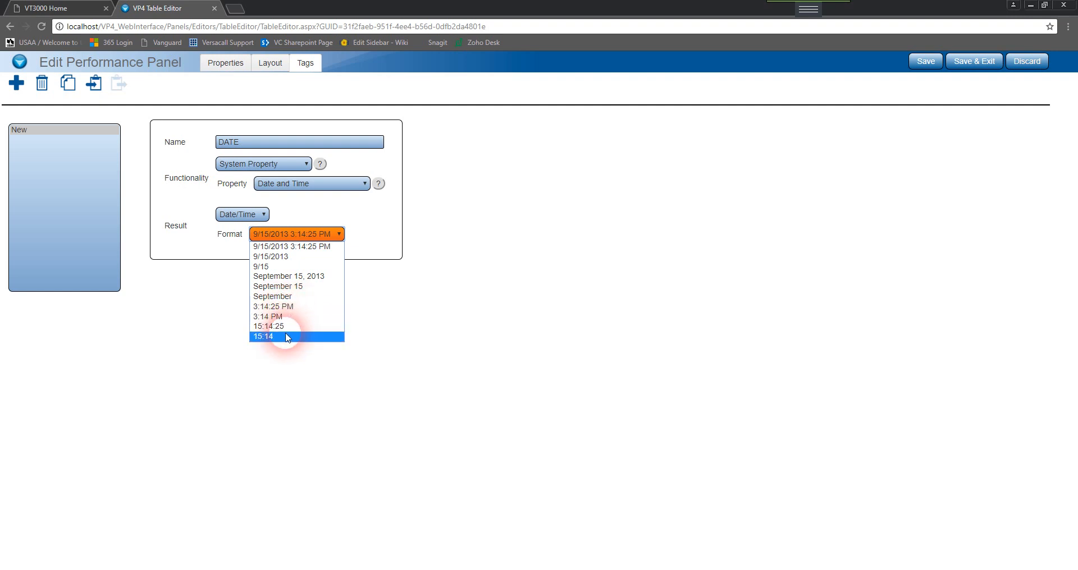
pyautogui.click(296, 250)
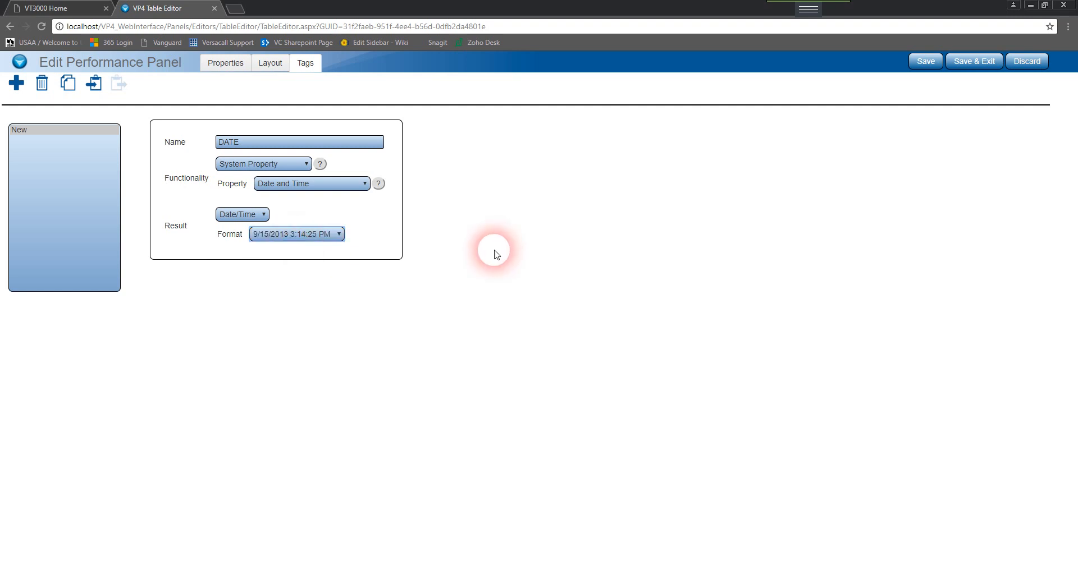
# - Add a tag named SHIFT with System Property functionality and the property Current Shift ID
pyautogui.click(17, 83)
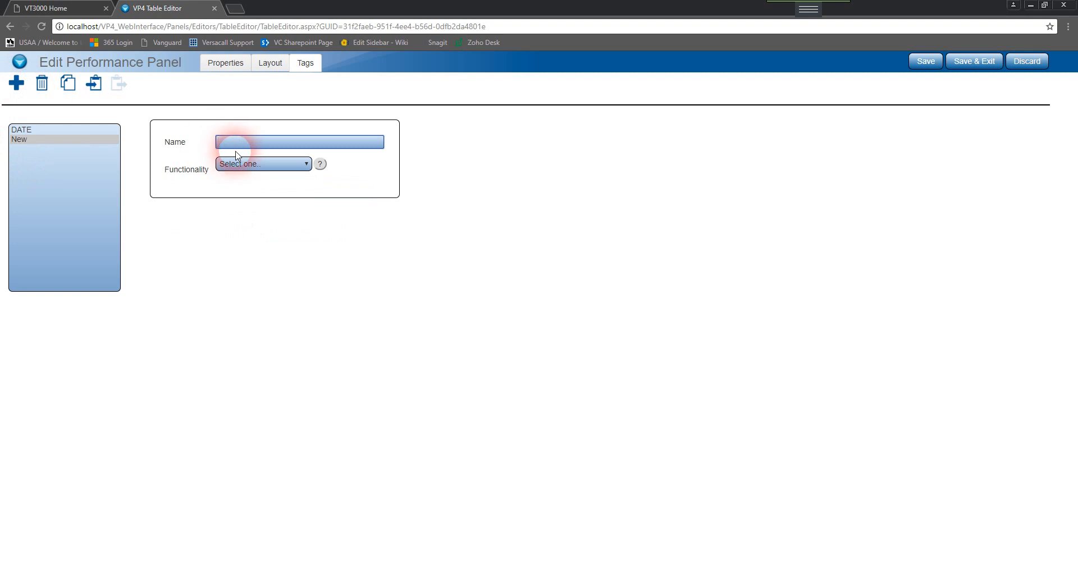
pyautogui.write('SHIFT')
pyautogui.click(270, 169)
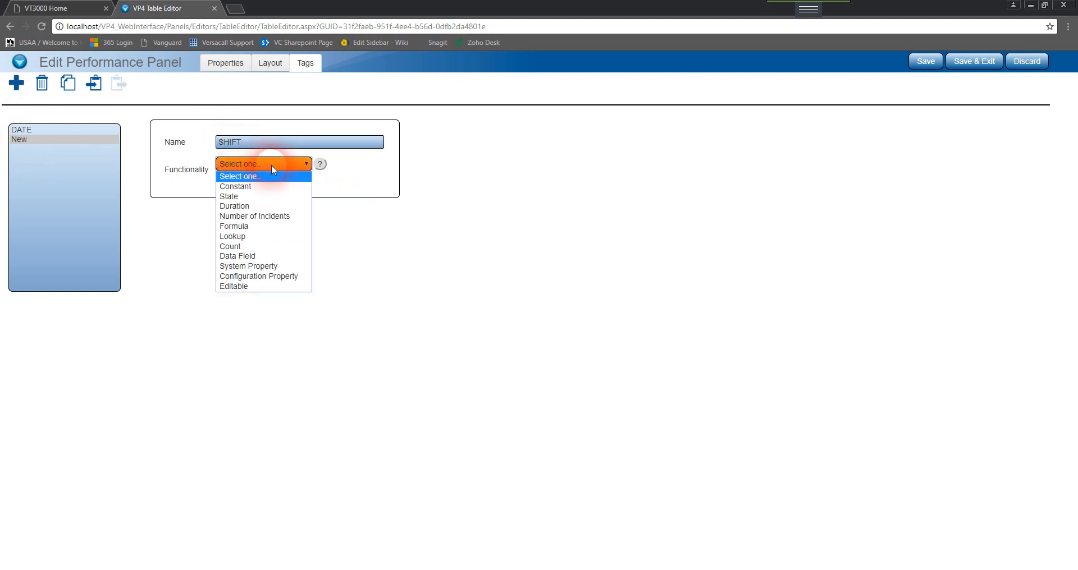
pyautogui.click(277, 266)
pyautogui.click(313, 183)
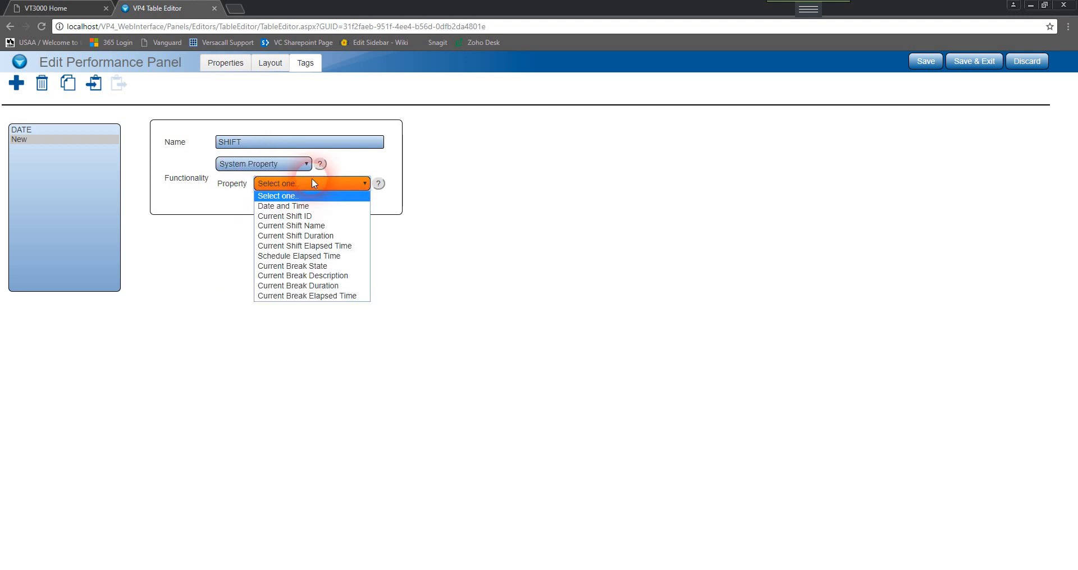
pyautogui.click(312, 217)
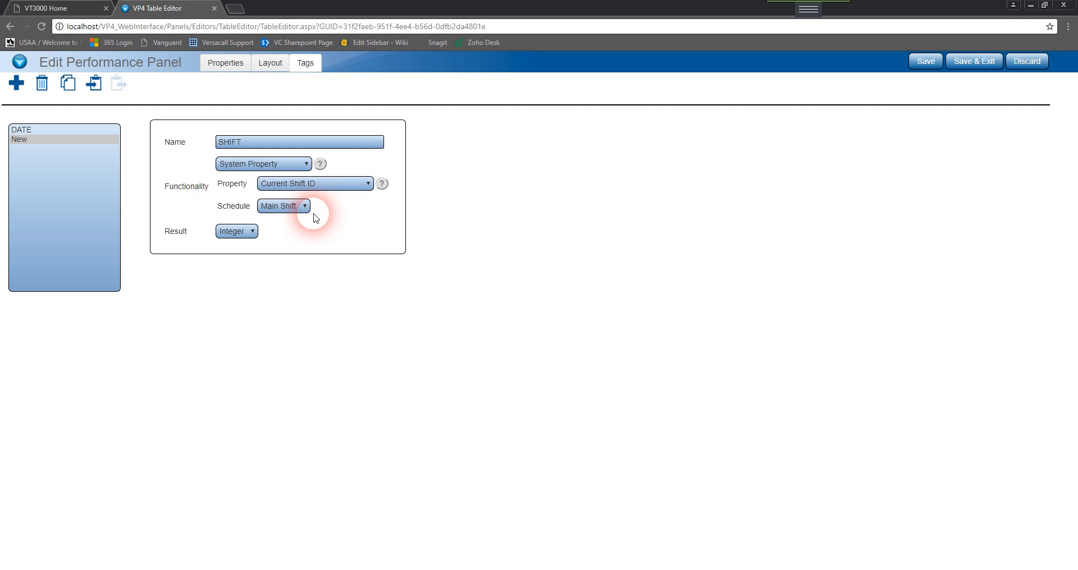
# - Try Current Shift Name and Current Shift Duration as the SHIFT tag's property
pyautogui.click(312, 183)
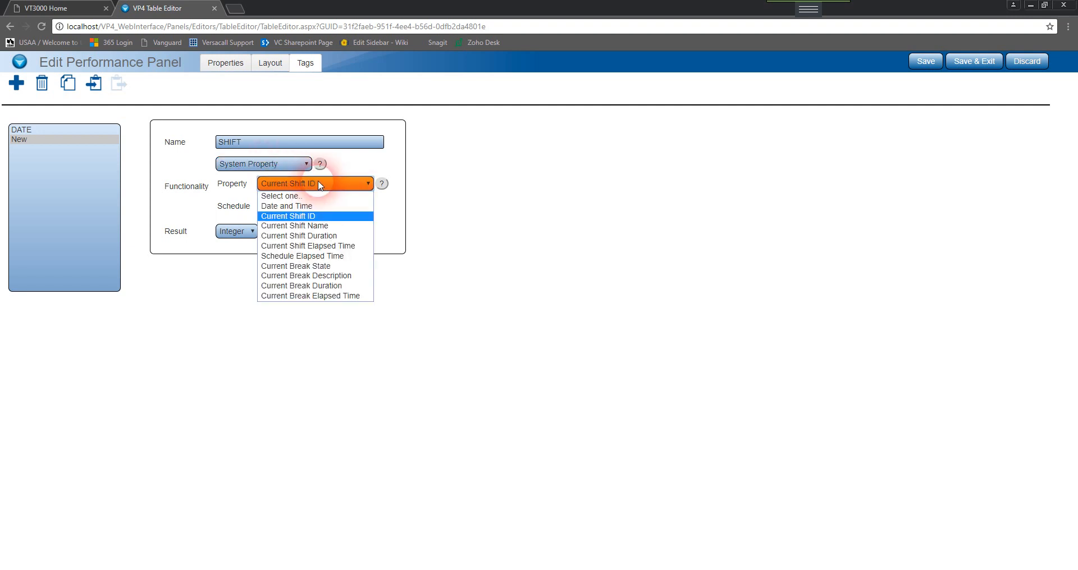
pyautogui.click(322, 228)
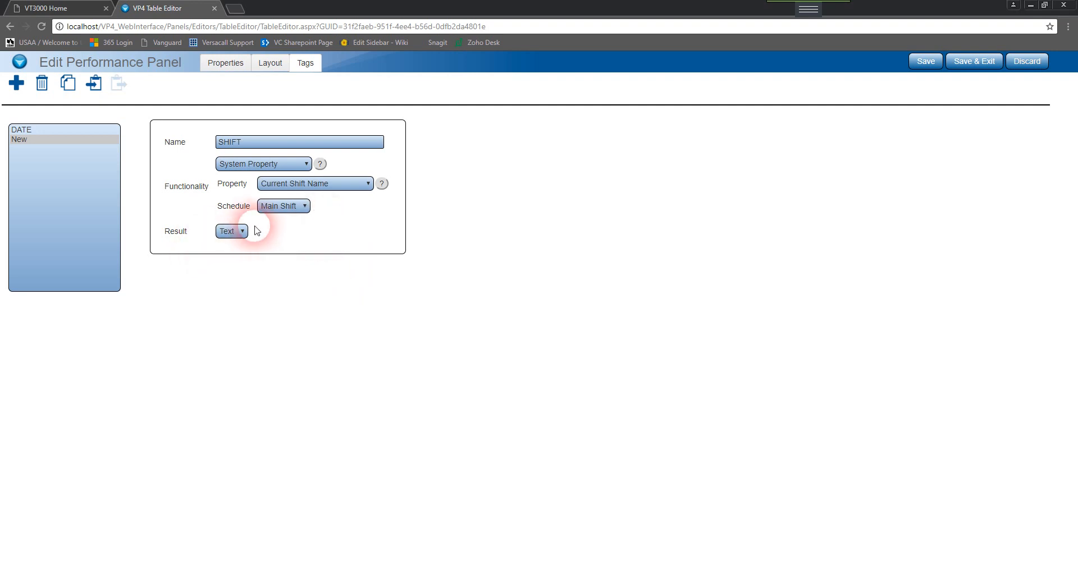
pyautogui.click(344, 186)
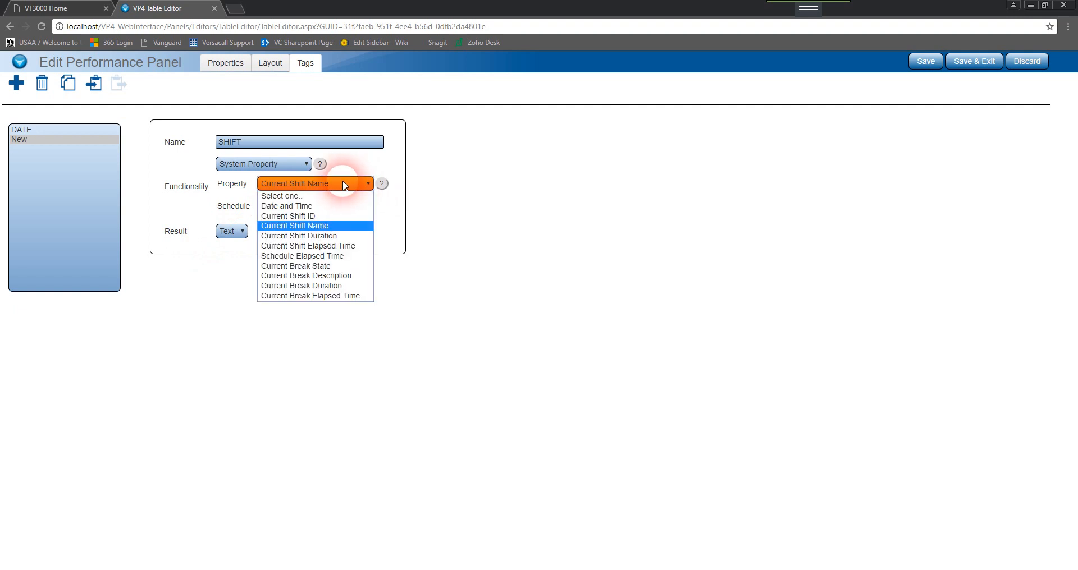
pyautogui.click(338, 236)
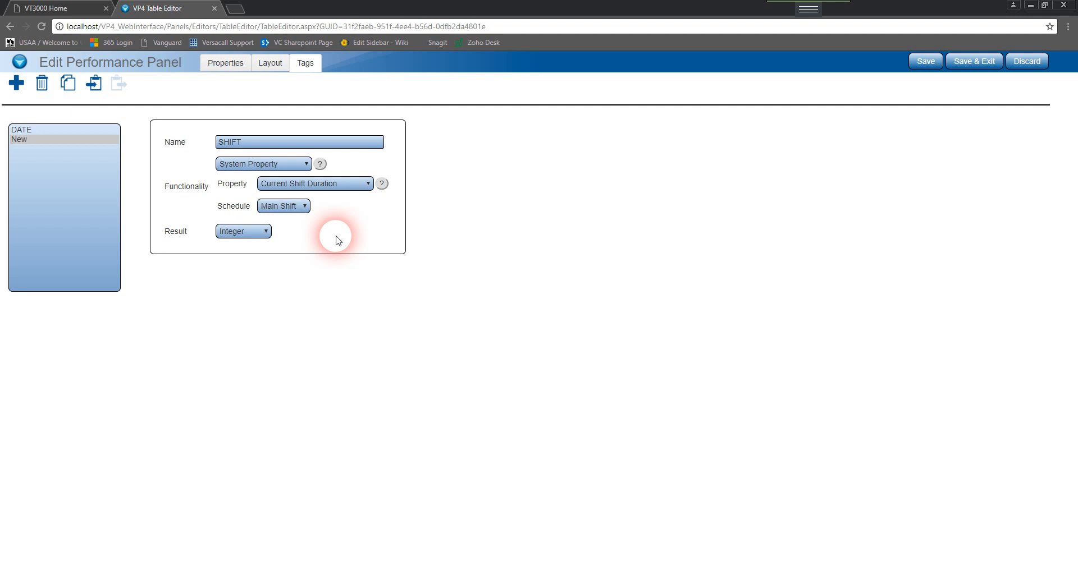
# - Set the SHIFT tag's result to Time Span in HH:MM:SS format
pyautogui.click(256, 236)
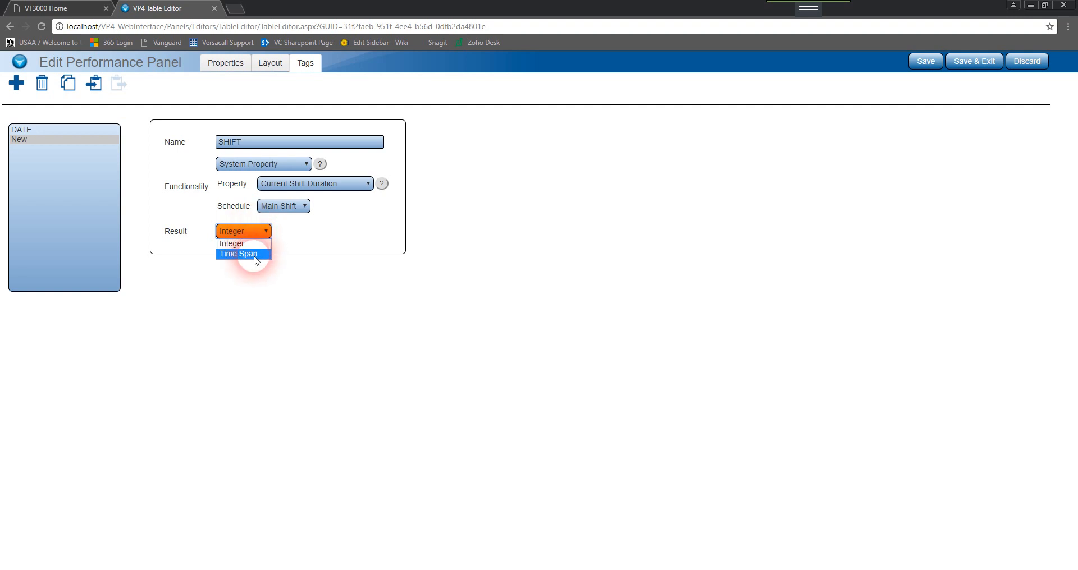
pyautogui.click(248, 251)
pyautogui.click(284, 252)
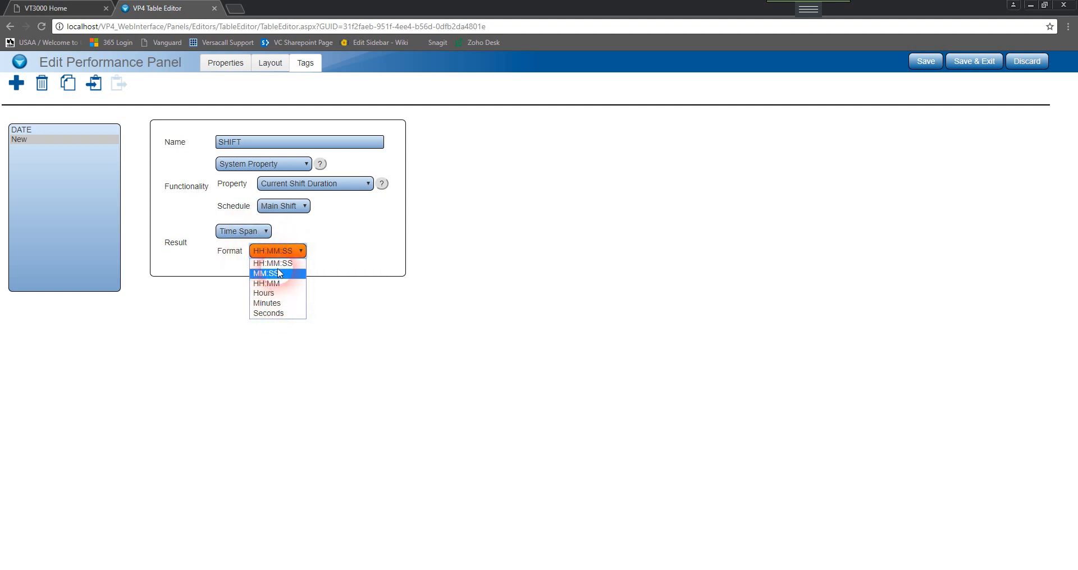
pyautogui.click(320, 257)
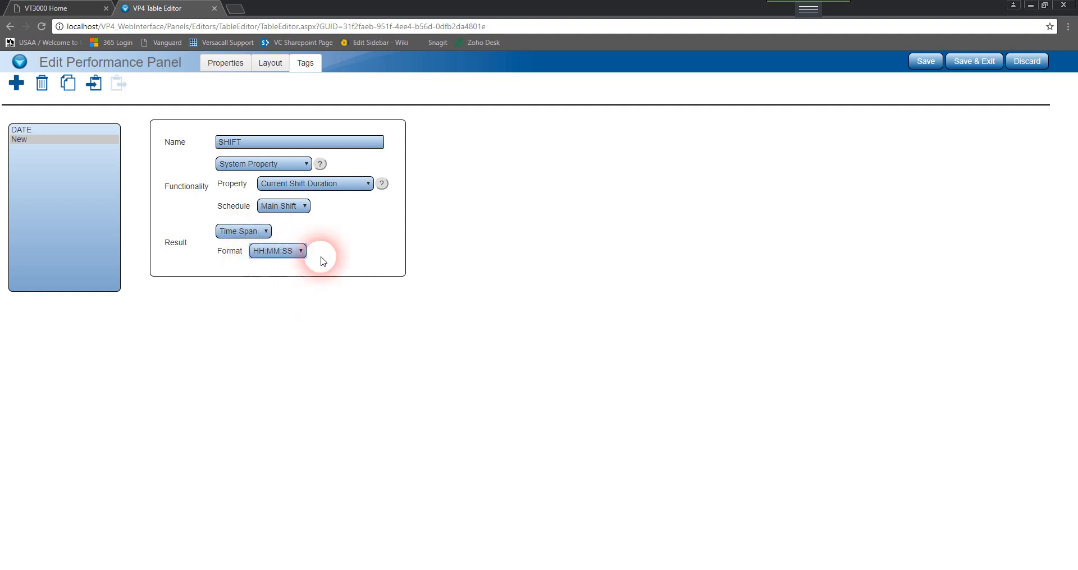
# - Set the SHIFT tag's property to Current Shift Elapsed Time and its result type to Integer
pyautogui.click(346, 183)
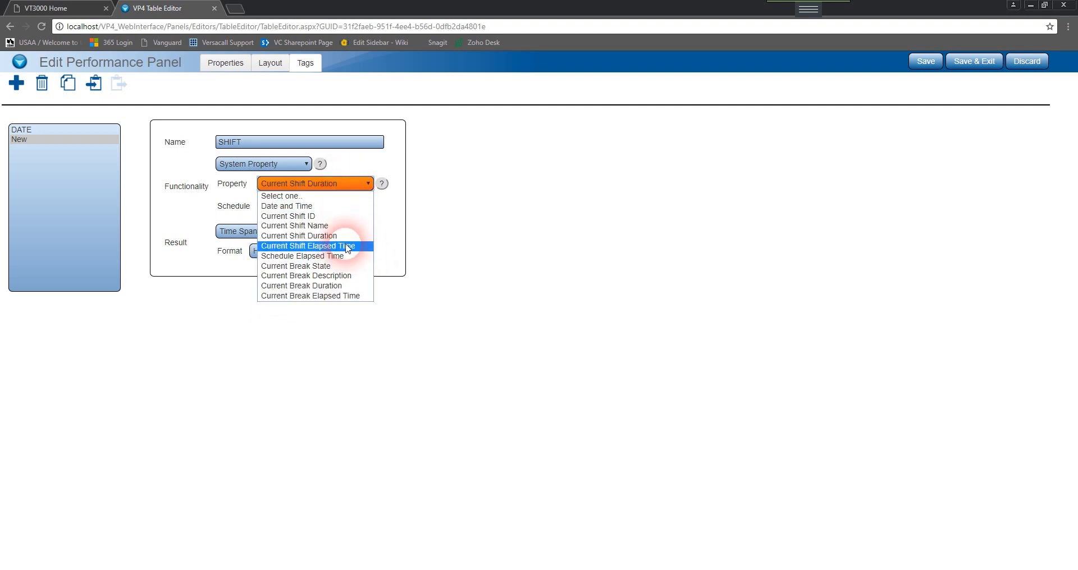
pyautogui.click(347, 247)
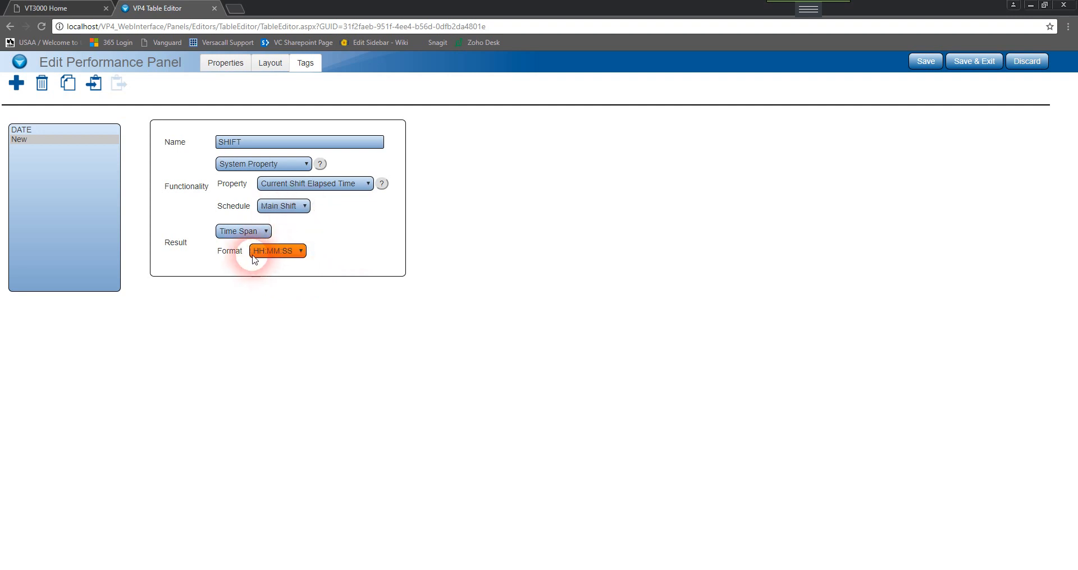
pyautogui.click(288, 248)
pyautogui.click(243, 232)
pyautogui.click(244, 249)
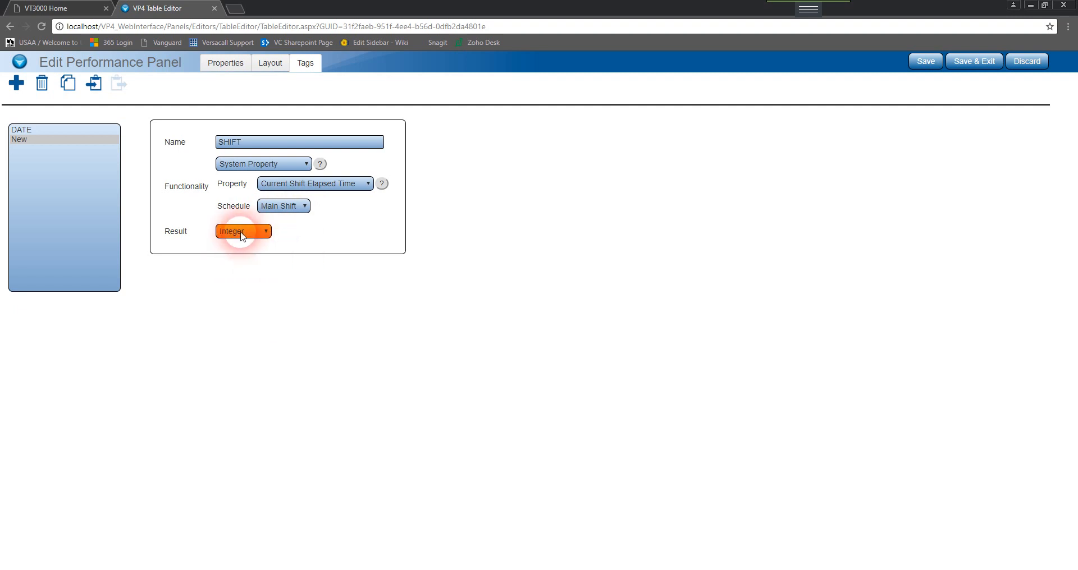
# - Try Schedule Elapsed Time as the SHIFT tag's property, and restore Current Shift Elapsed Time
pyautogui.click(348, 184)
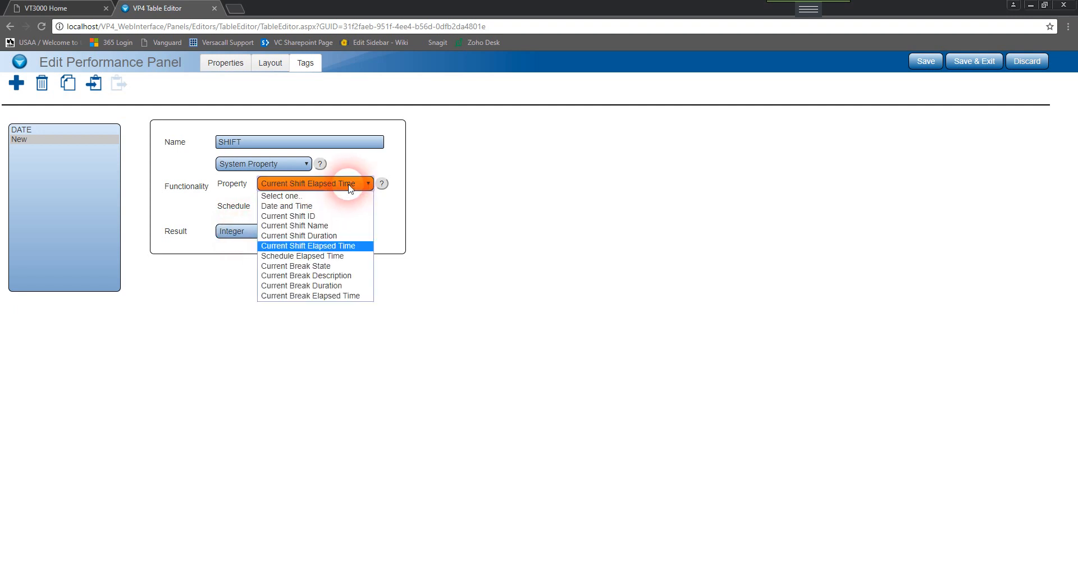
pyautogui.click(336, 256)
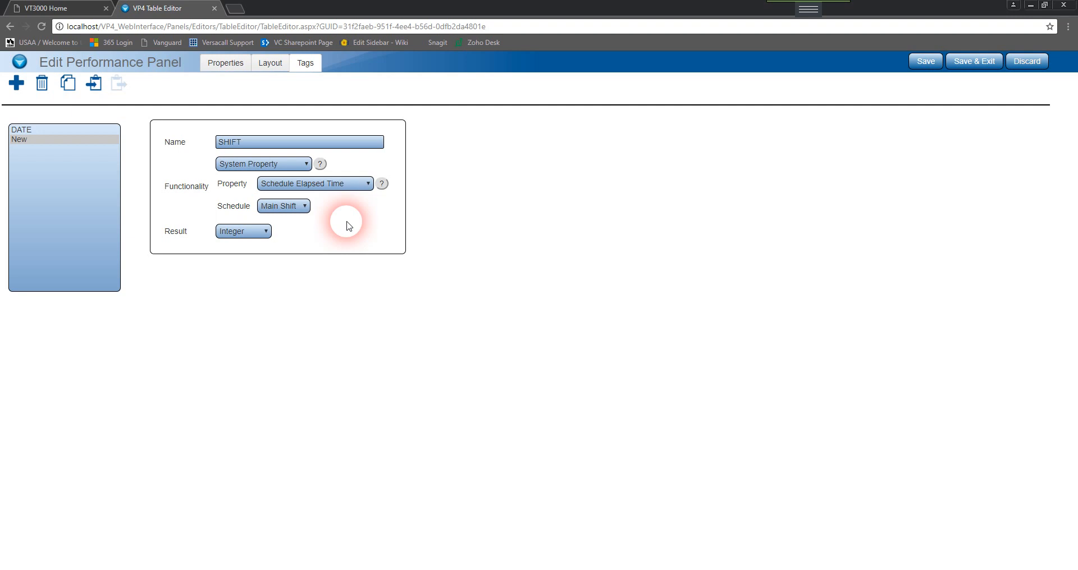
pyautogui.click(343, 183)
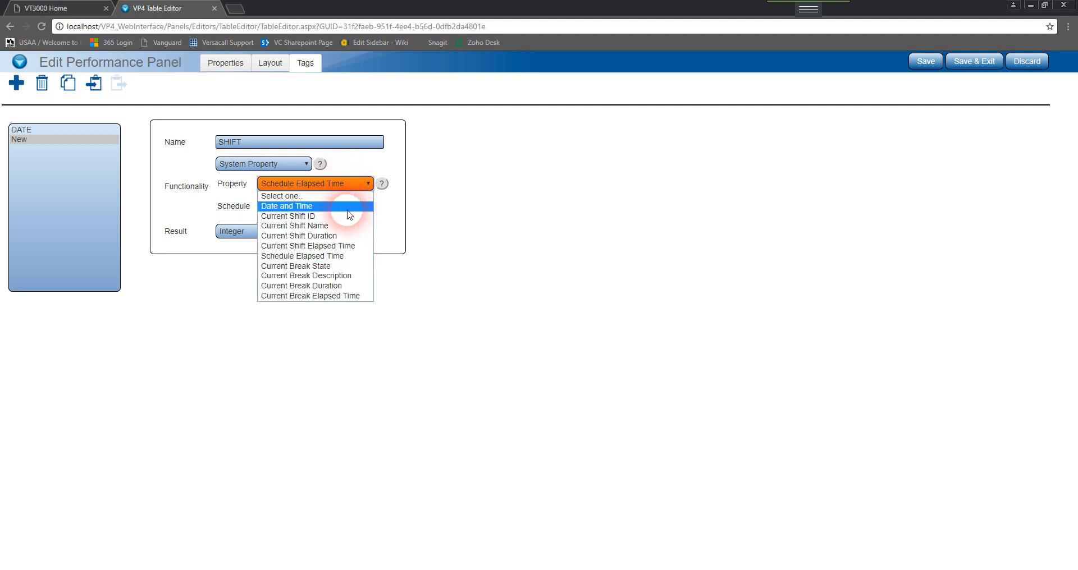
pyautogui.click(398, 234)
pyautogui.click(344, 184)
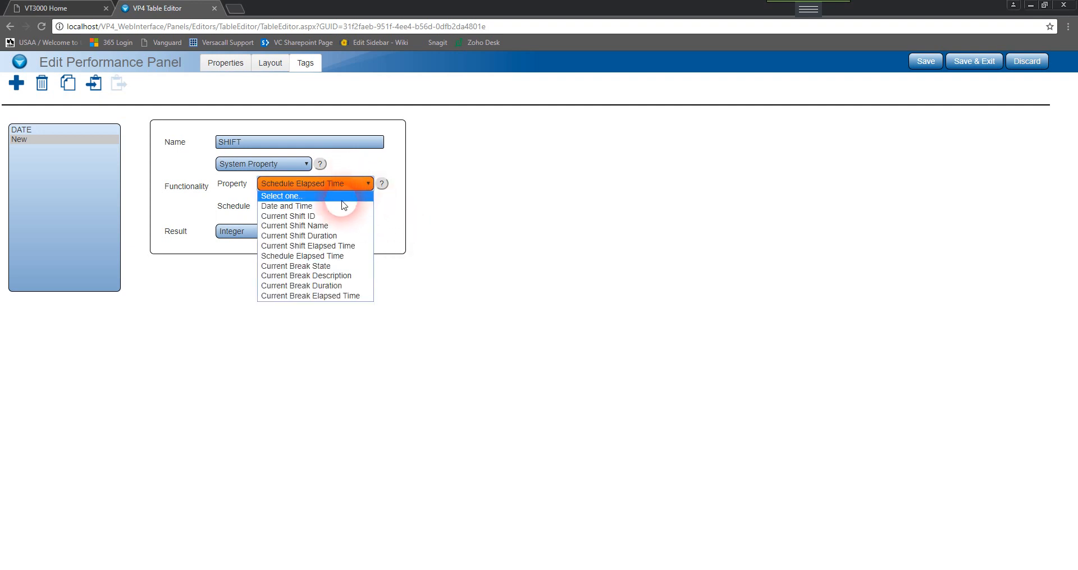
pyautogui.click(360, 246)
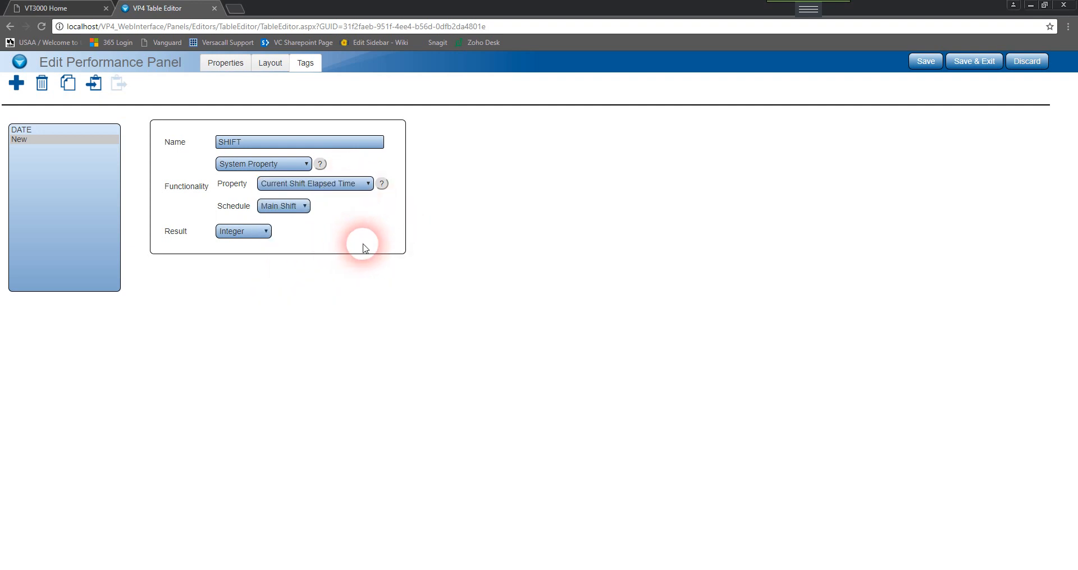
# - Add another tag named BREAK and give it System Property functionality
pyautogui.click(17, 129)
pyautogui.click(21, 87)
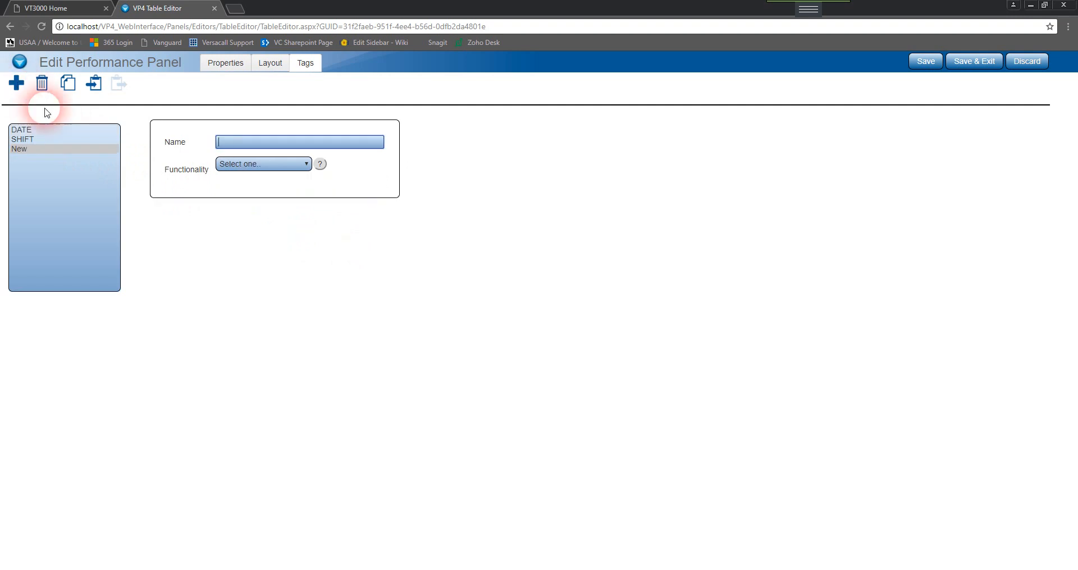
pyautogui.click(223, 145)
pyautogui.write('BREAK')
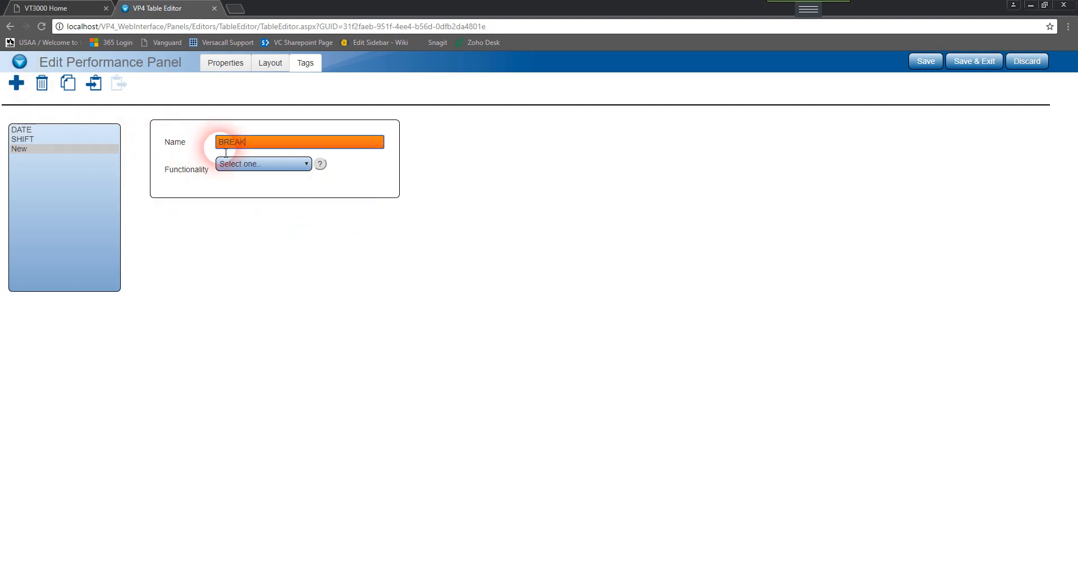
pyautogui.click(251, 167)
pyautogui.click(263, 209)
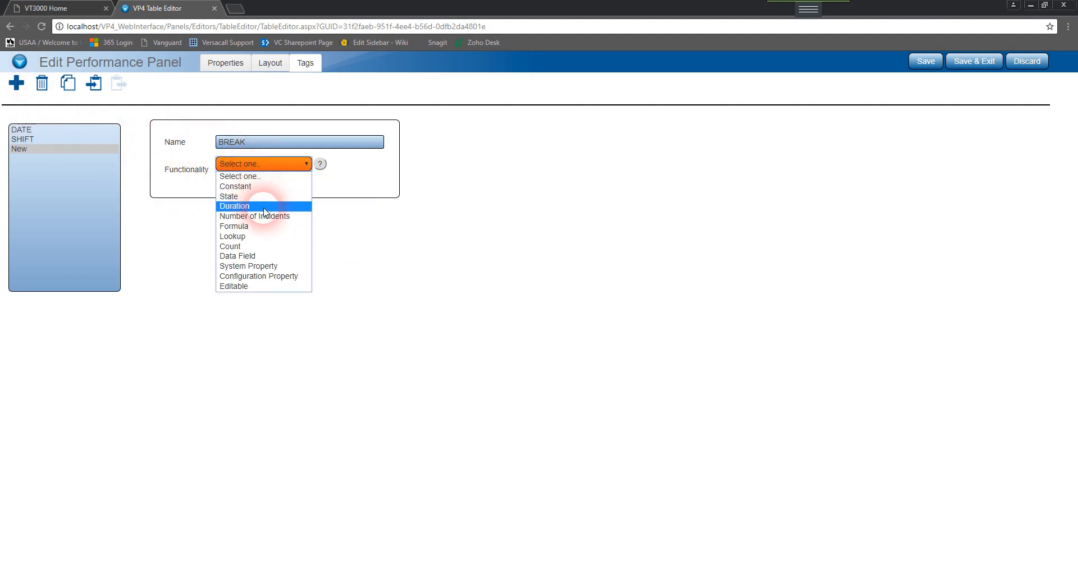
pyautogui.click(269, 266)
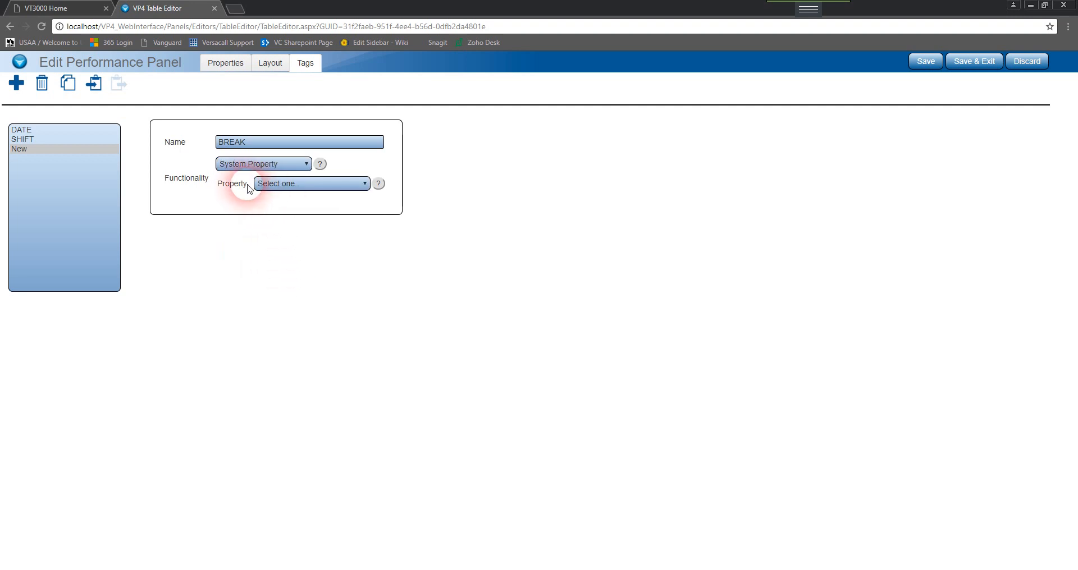
# - Try Current Break State as the BREAK tag's property, and switch it to Current Break Duration
pyautogui.click(295, 190)
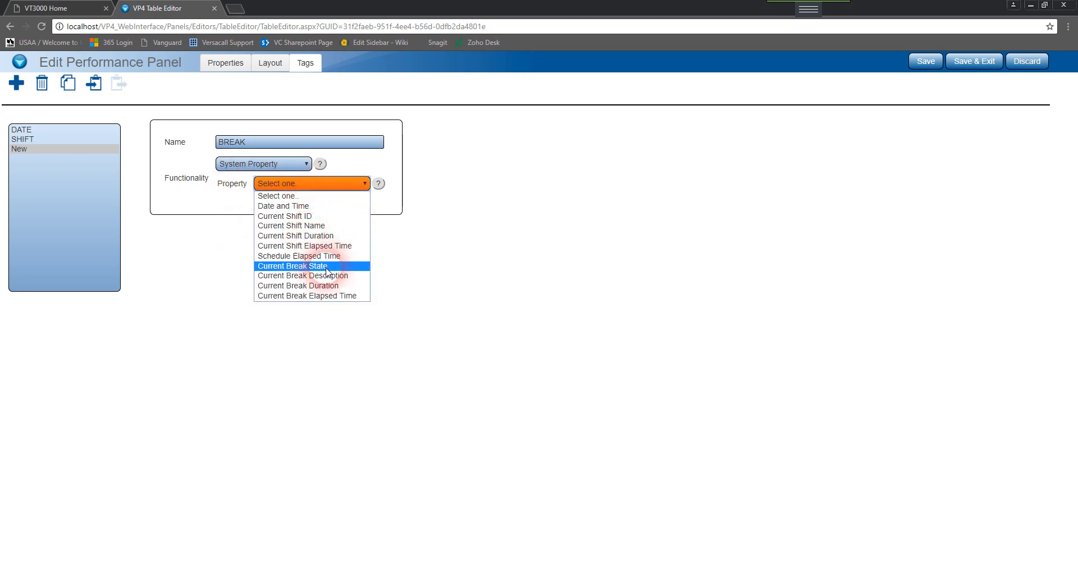
pyautogui.click(327, 270)
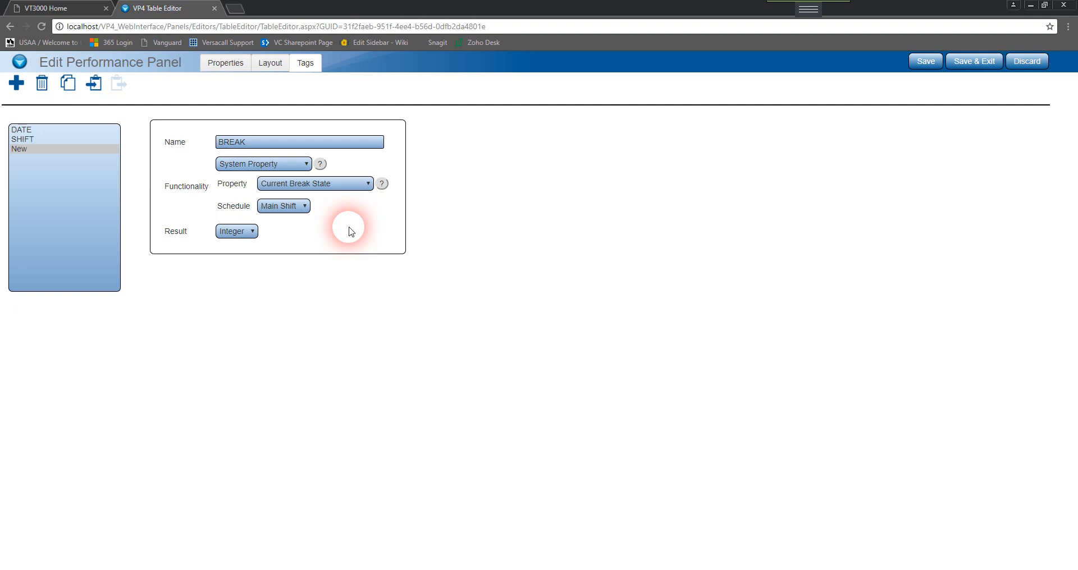
pyautogui.click(340, 190)
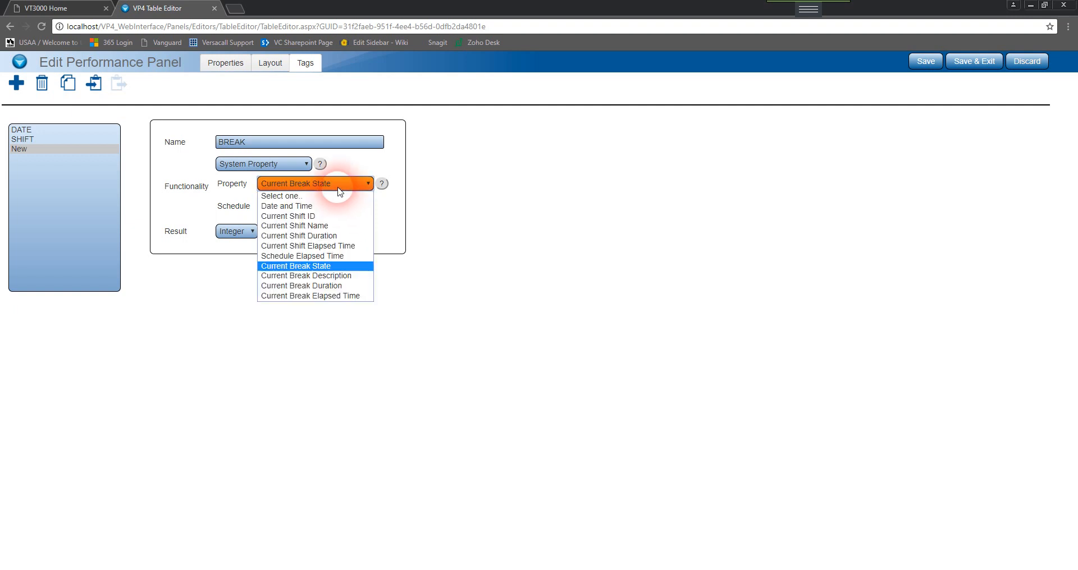
pyautogui.click(309, 286)
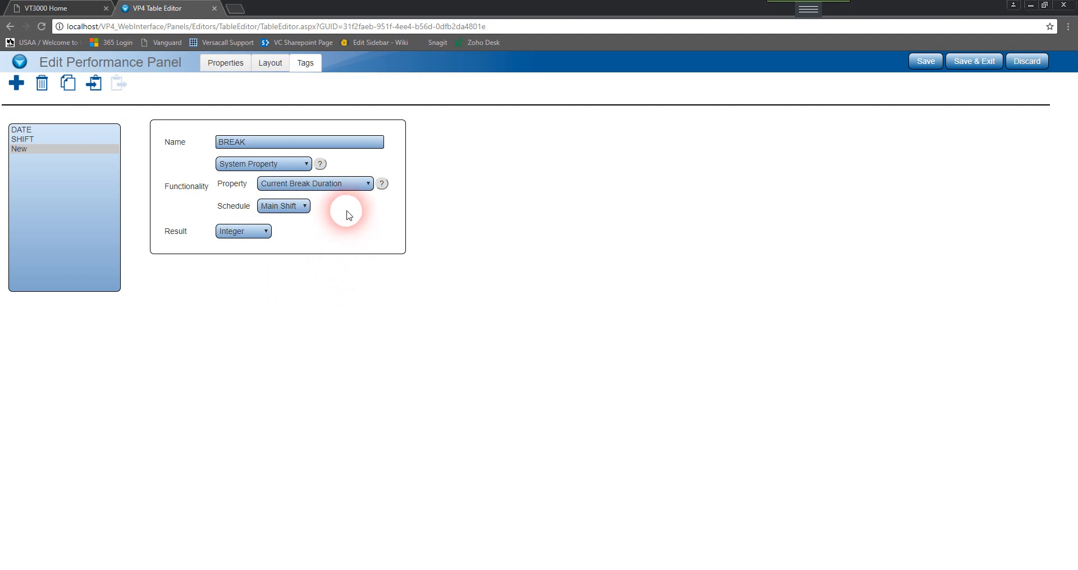
# - Set the BREAK tag's property to Current Break Elapsed Time with a Time Span result in HH:MM:SS format
pyautogui.click(345, 184)
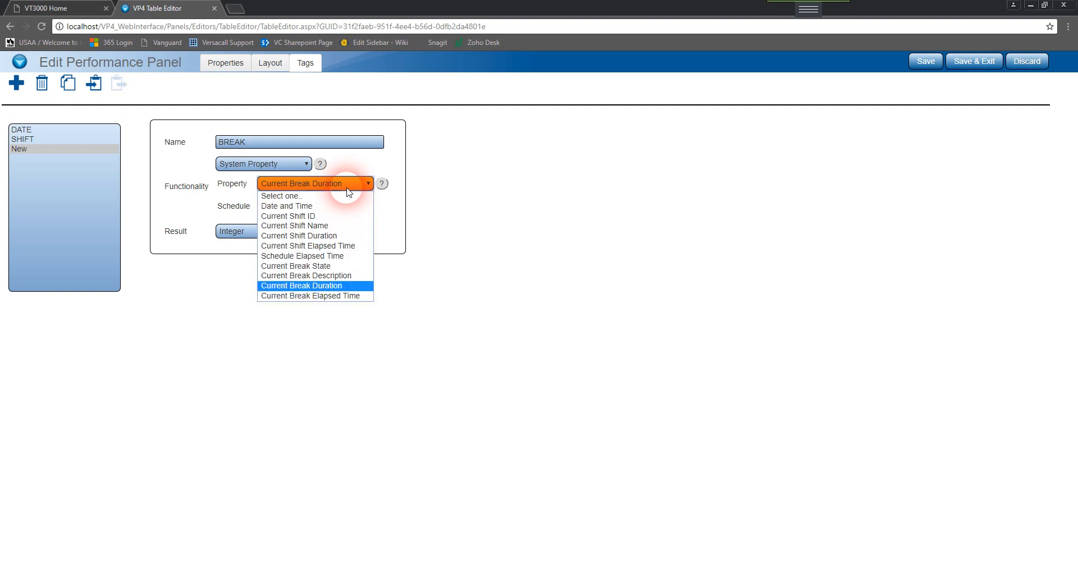
pyautogui.click(349, 295)
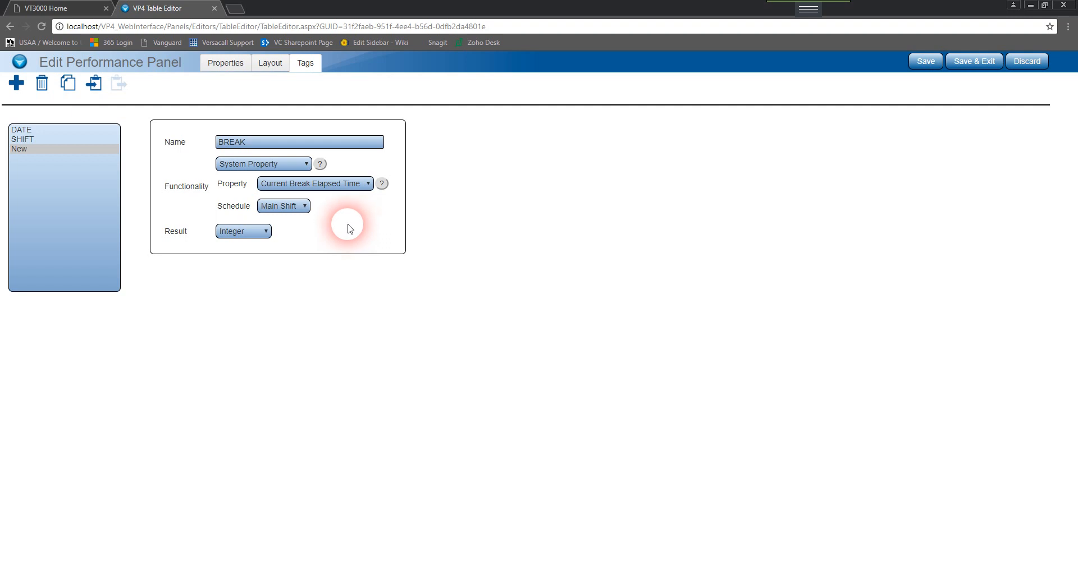
pyautogui.click(253, 235)
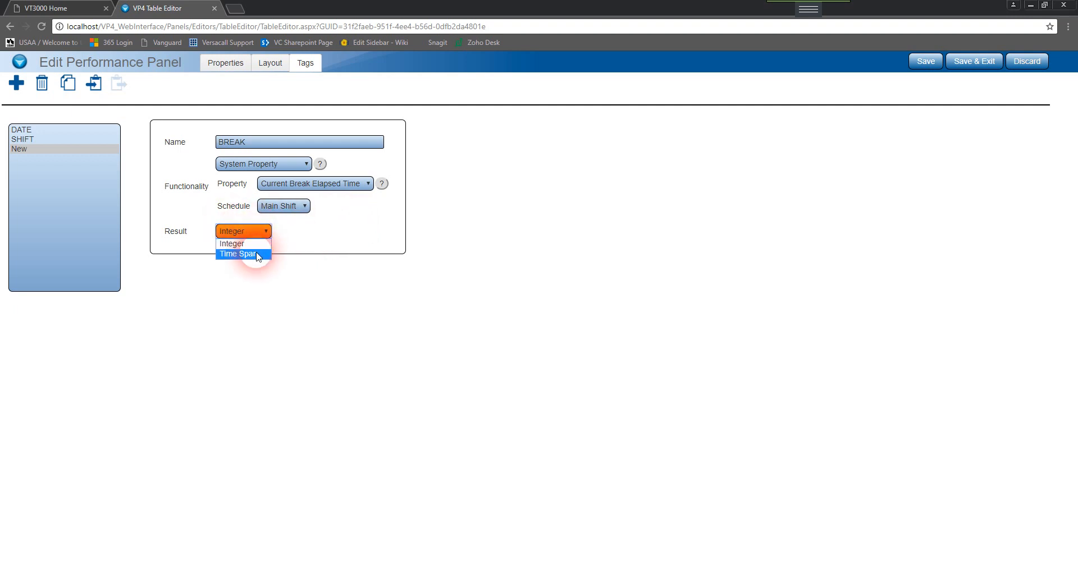
pyautogui.click(253, 251)
pyautogui.click(282, 256)
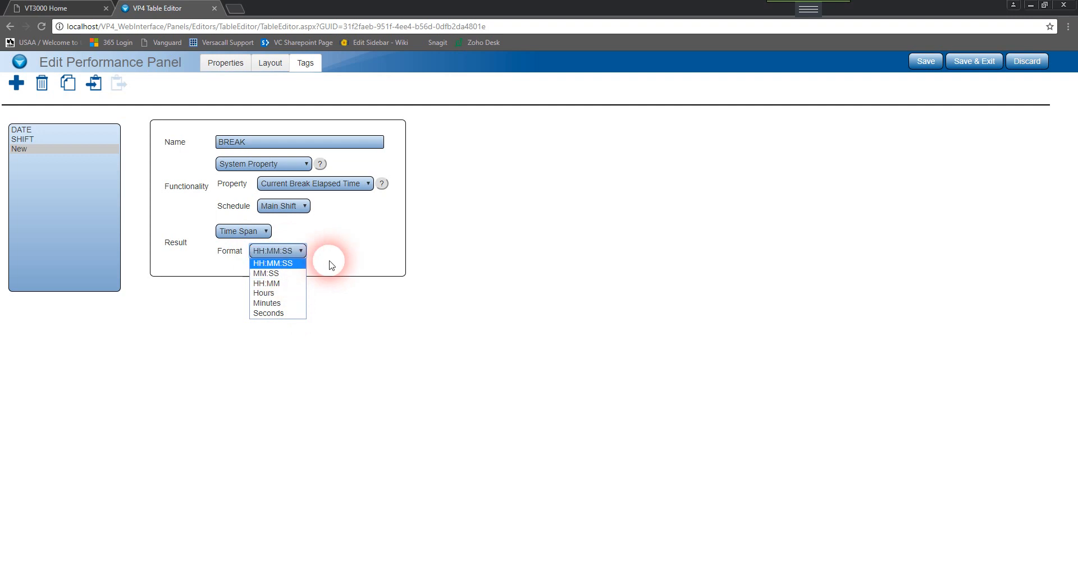
pyautogui.click(296, 263)
pyautogui.click(23, 140)
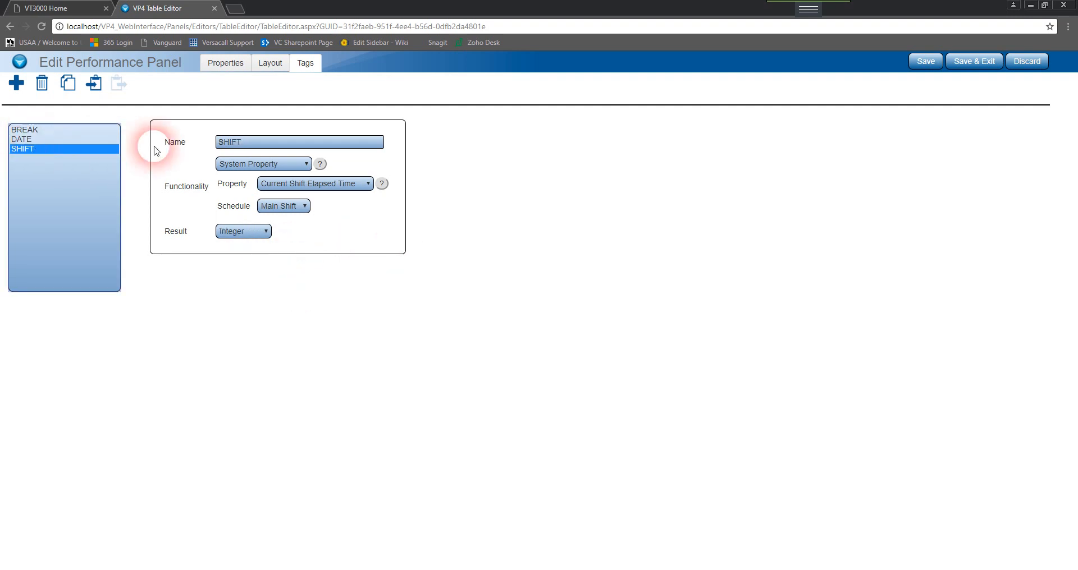
# - Expand the panel's table layout to three rows and two columns
pyautogui.click(277, 66)
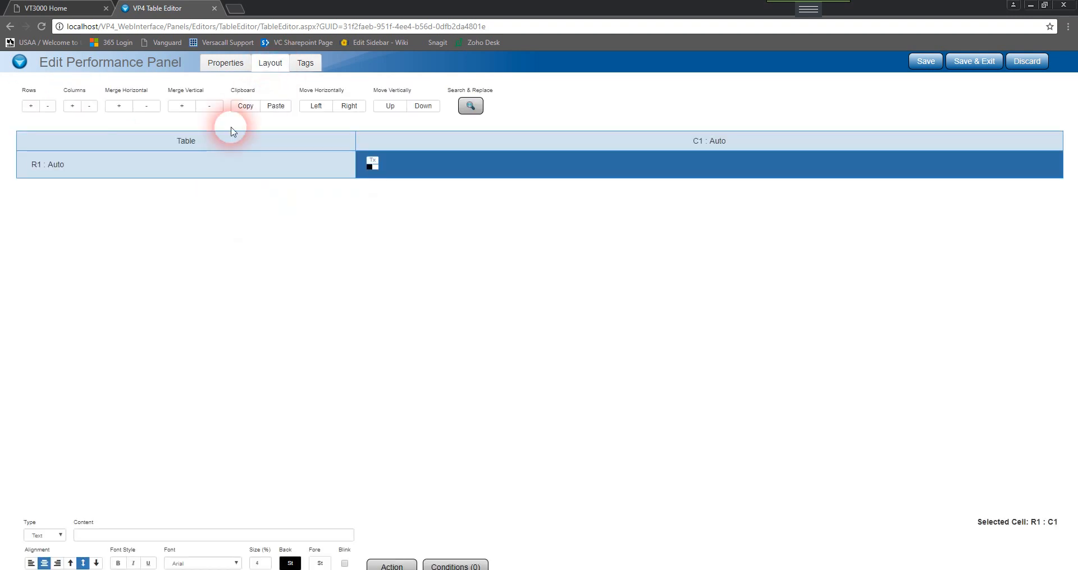
pyautogui.click(31, 106)
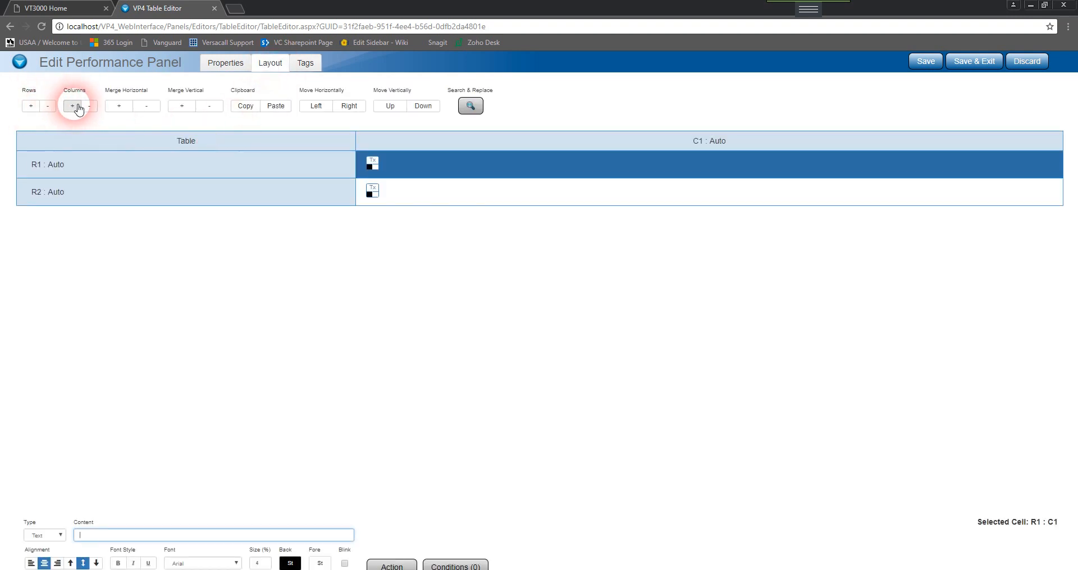
pyautogui.click(31, 106)
pyautogui.click(77, 108)
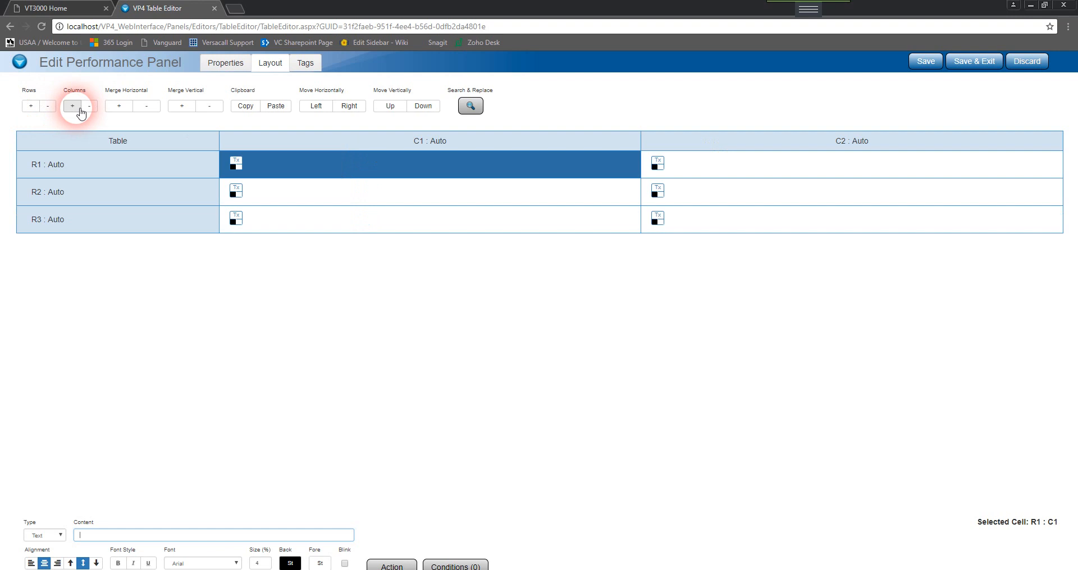
# - Make the cell in row 1, column 2 a Tag cell showing the DATE tag
pyautogui.click(682, 174)
pyautogui.click(65, 538)
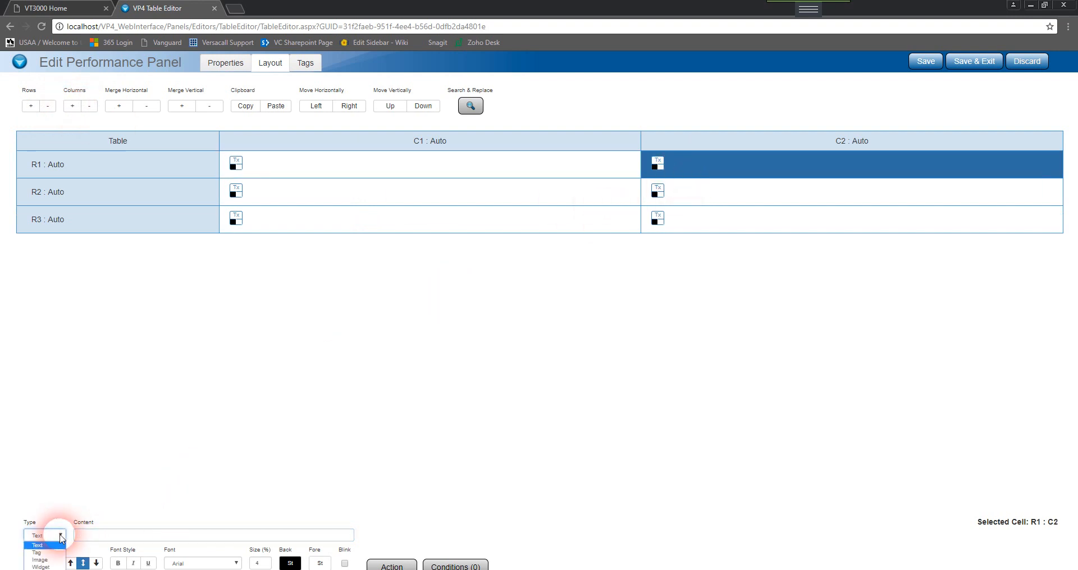
pyautogui.click(42, 553)
pyautogui.click(103, 537)
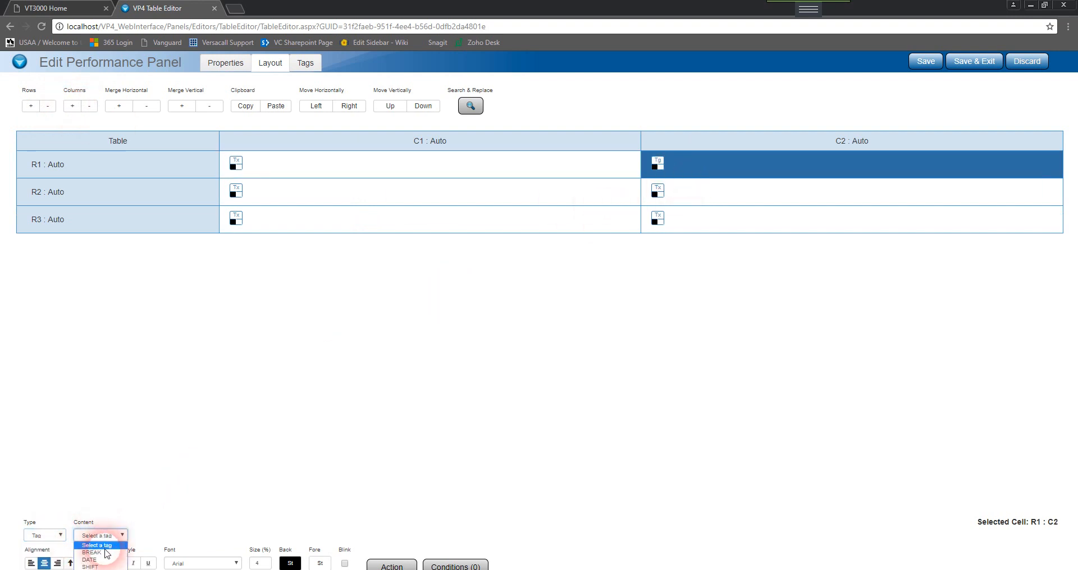
pyautogui.click(89, 560)
pyautogui.click(362, 445)
# - Make the cell in row 2, column 2 a Tag cell showing the SHIFT tag
pyautogui.click(685, 204)
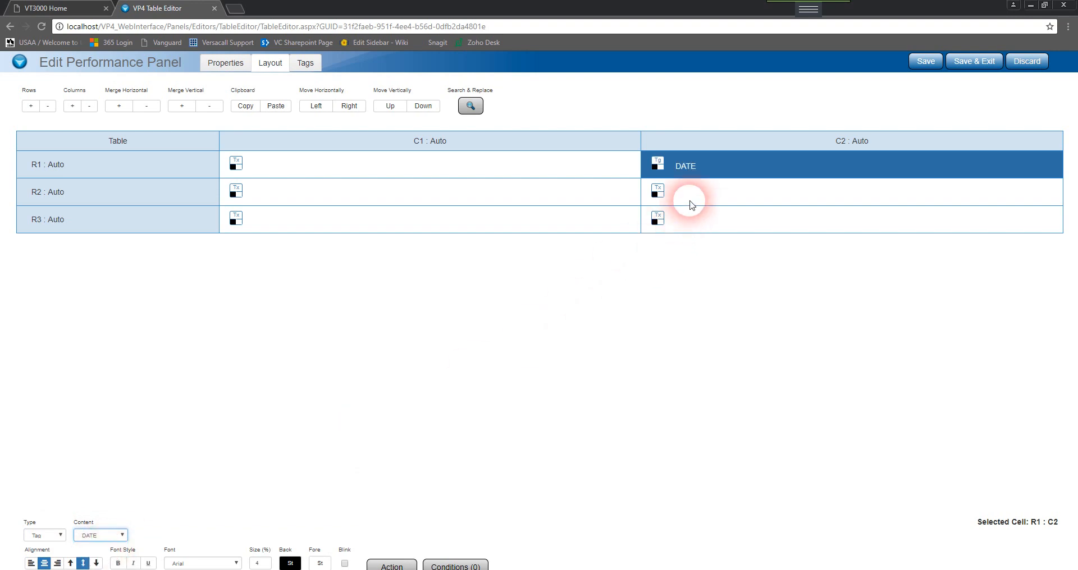
pyautogui.click(63, 537)
pyautogui.click(37, 553)
pyautogui.click(115, 537)
pyautogui.click(90, 566)
# - Make the cell in row 3, column 2 a Tag cell showing the BREAK tag
pyautogui.click(696, 219)
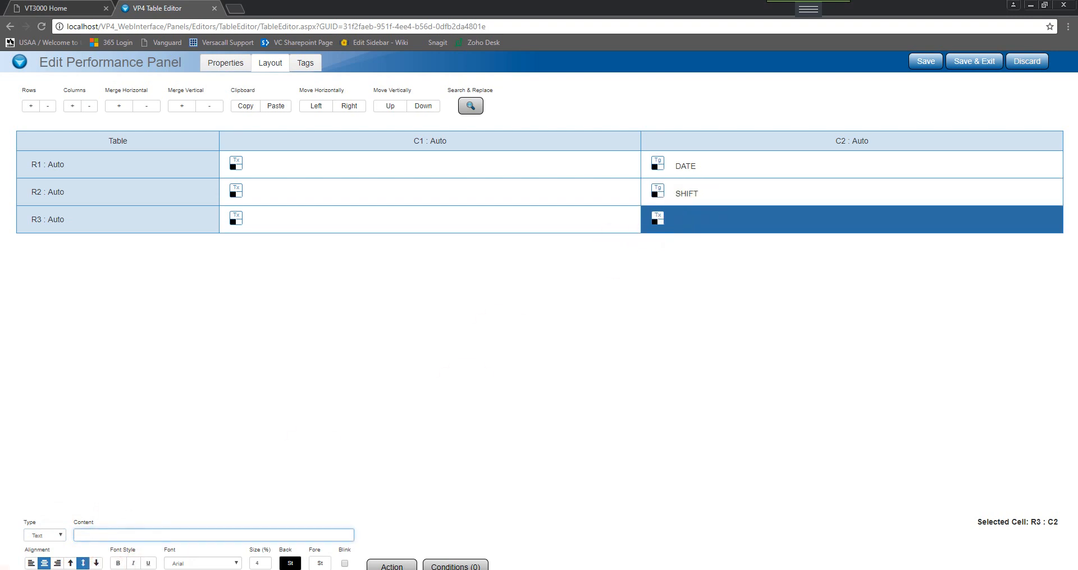
pyautogui.click(45, 536)
pyautogui.click(37, 553)
pyautogui.click(91, 537)
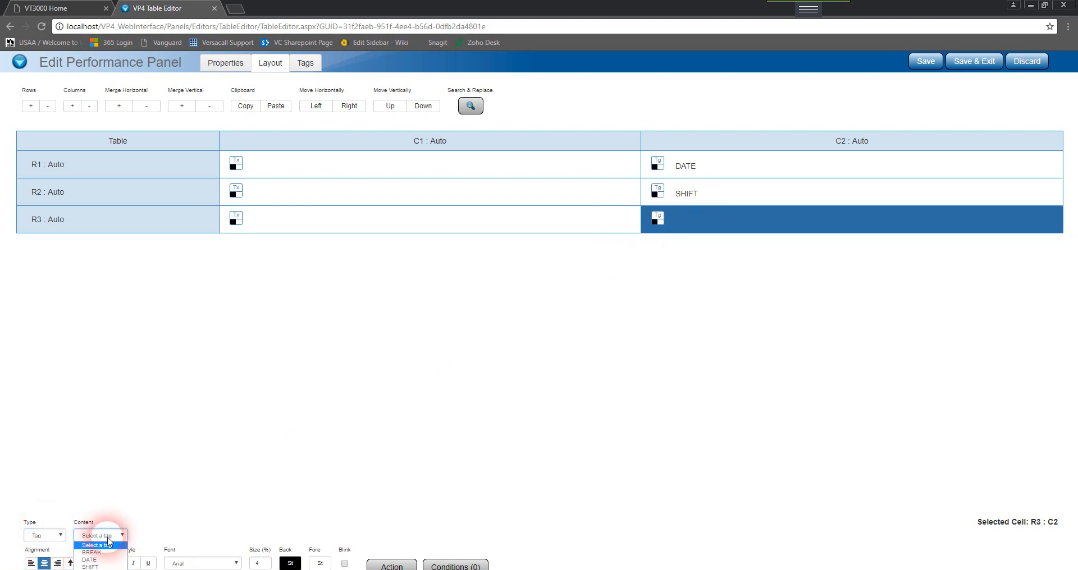
pyautogui.click(93, 548)
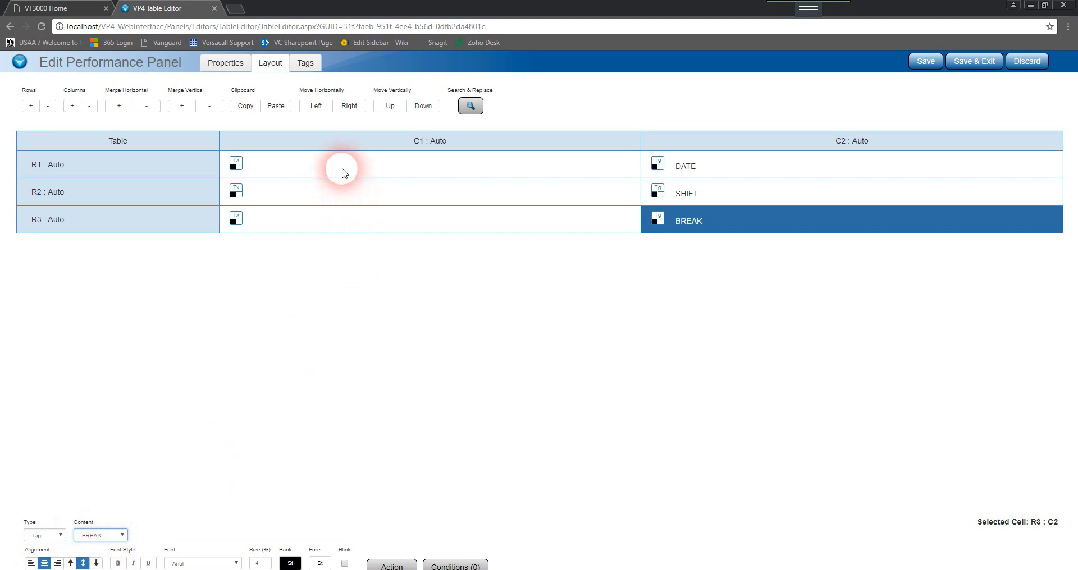
# - Enter the text labels DATE, SHIFT and BREAK in rows 1 to 3 of the first column
pyautogui.click(340, 175)
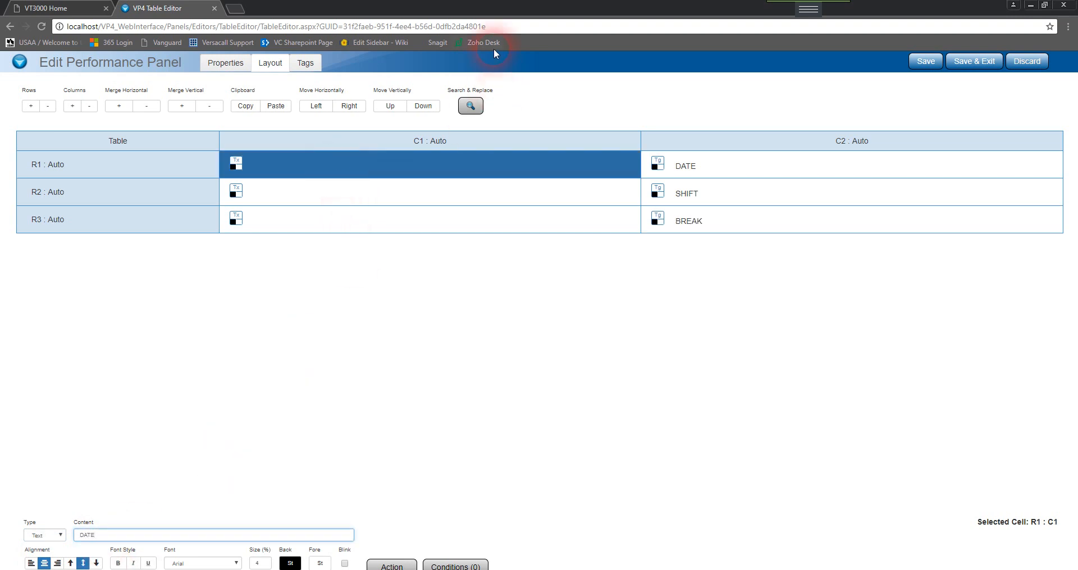
pyautogui.click(387, 192)
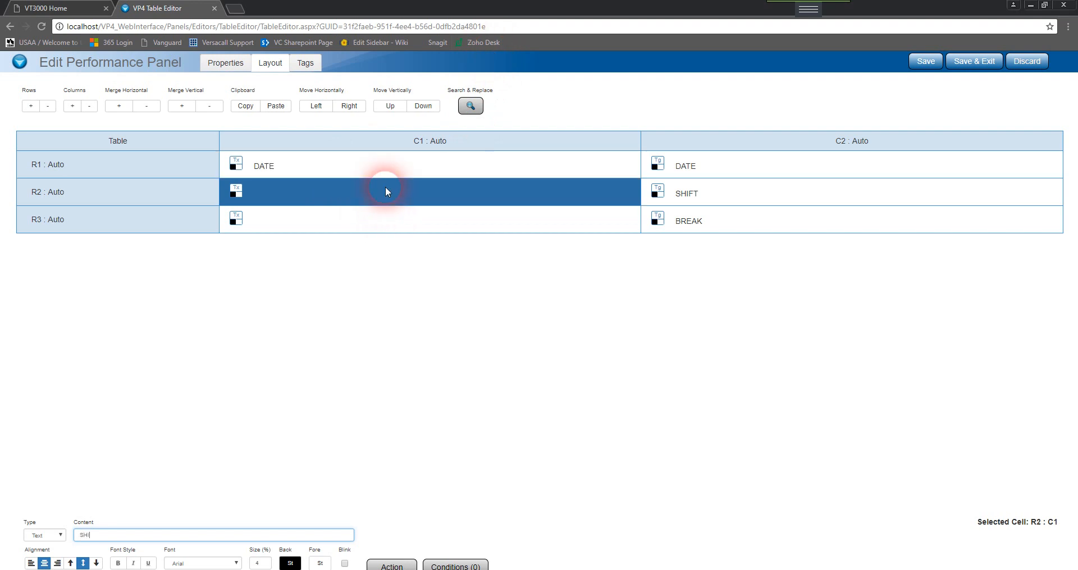
pyautogui.click(389, 214)
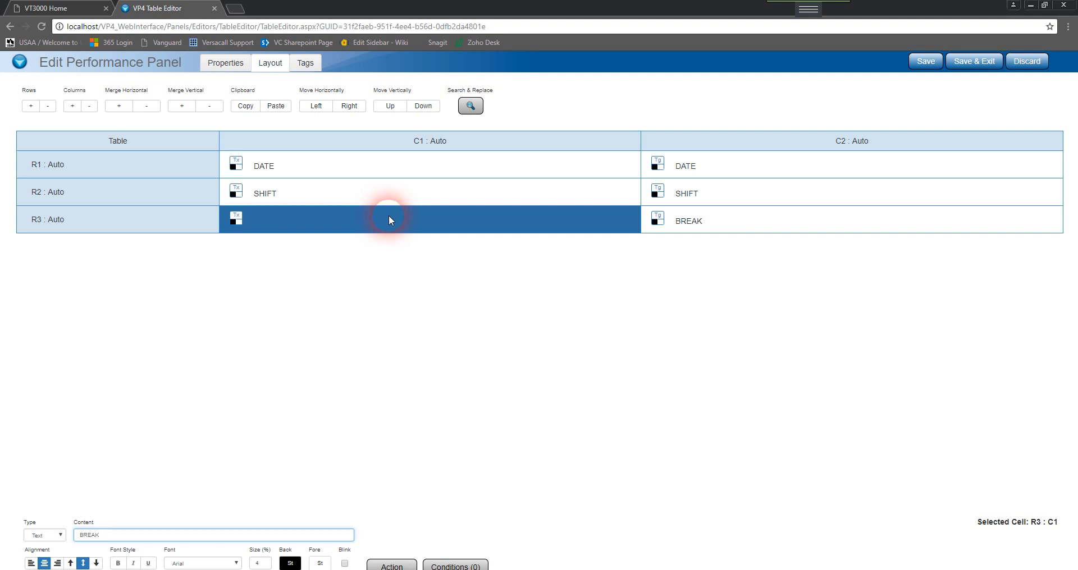
pyautogui.click(395, 191)
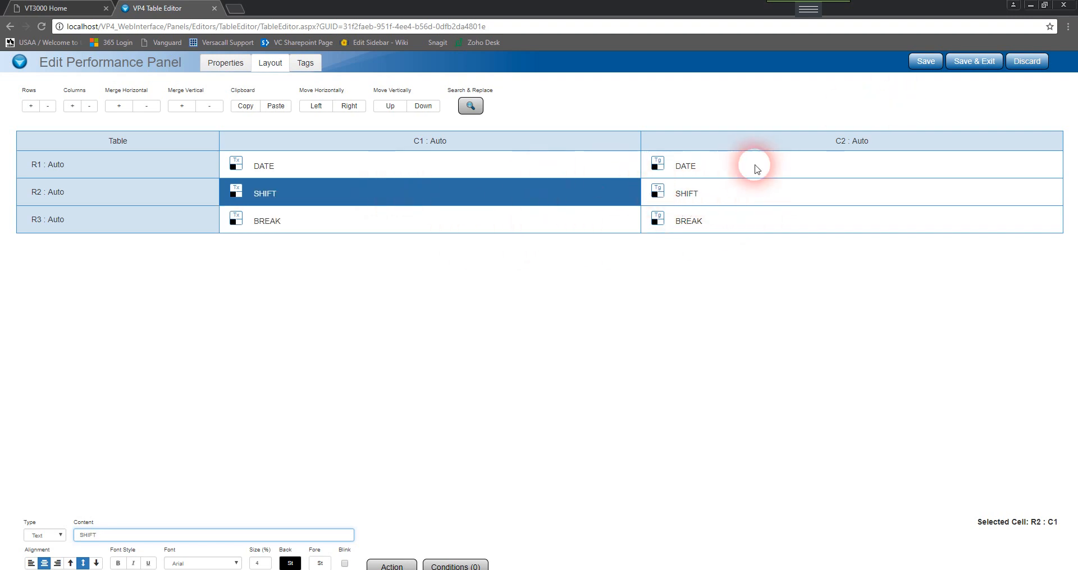
# - Save the panel and exit the editor, and view the SYSTEM PROP panel
pyautogui.click(973, 61)
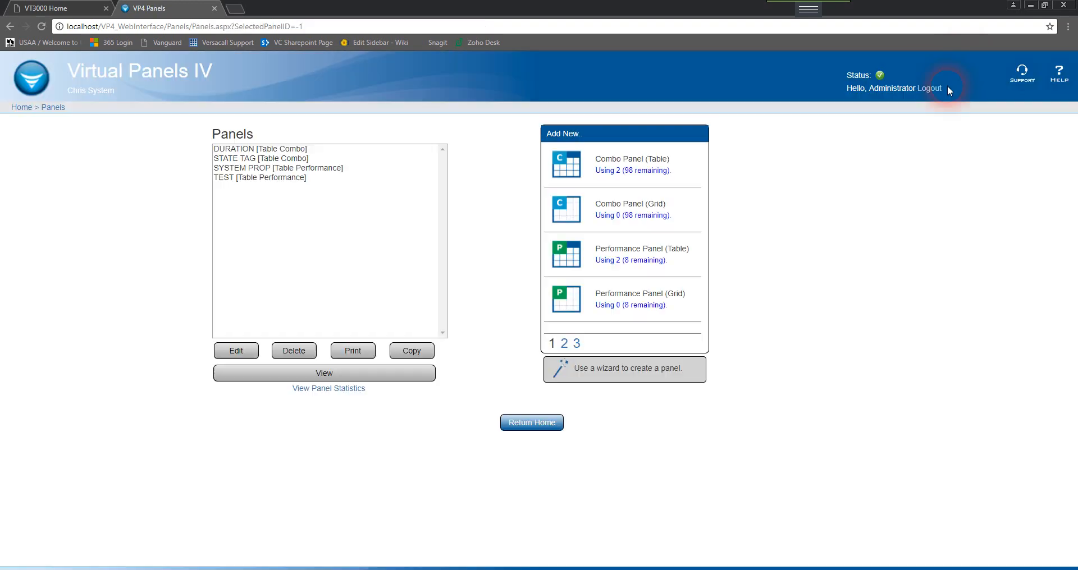
pyautogui.click(295, 168)
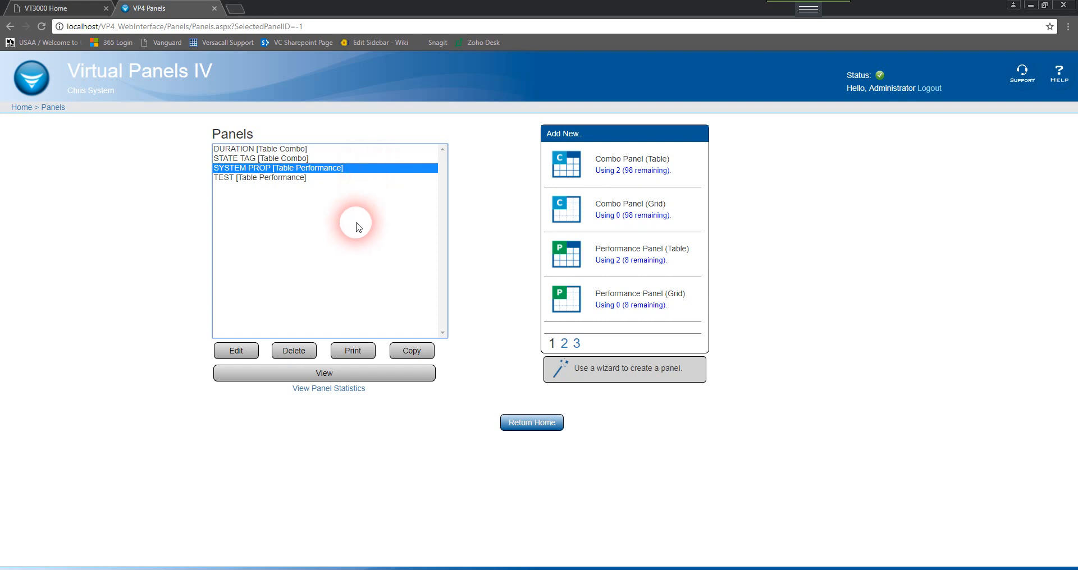
pyautogui.click(323, 375)
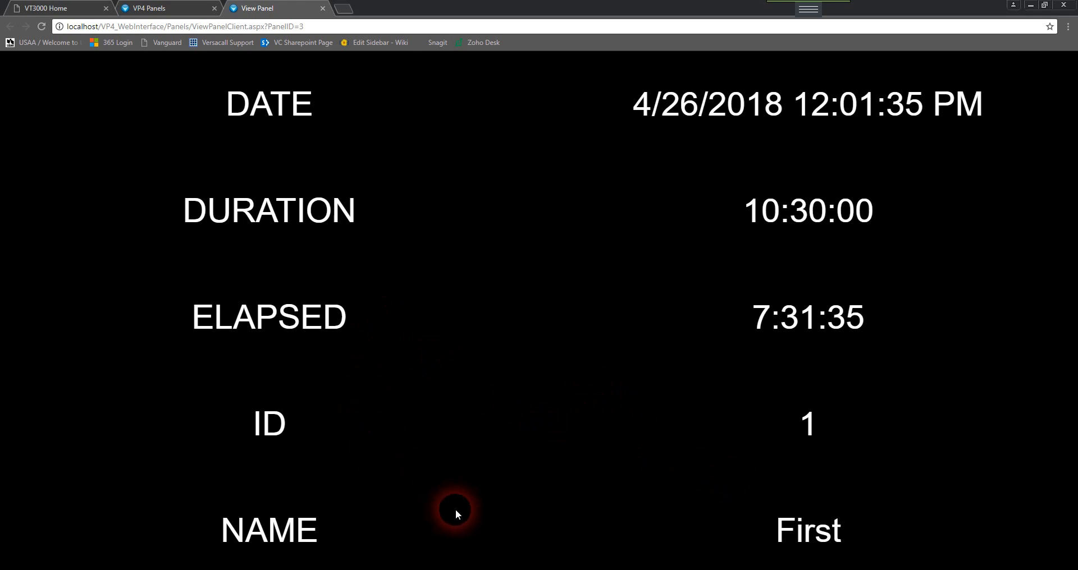
# - Switch to the Lesson 17 - Advanced presentation in PowerPoint and open the Summary slide
pyautogui.moveTo(455, 569)
pyautogui.click(455, 539)
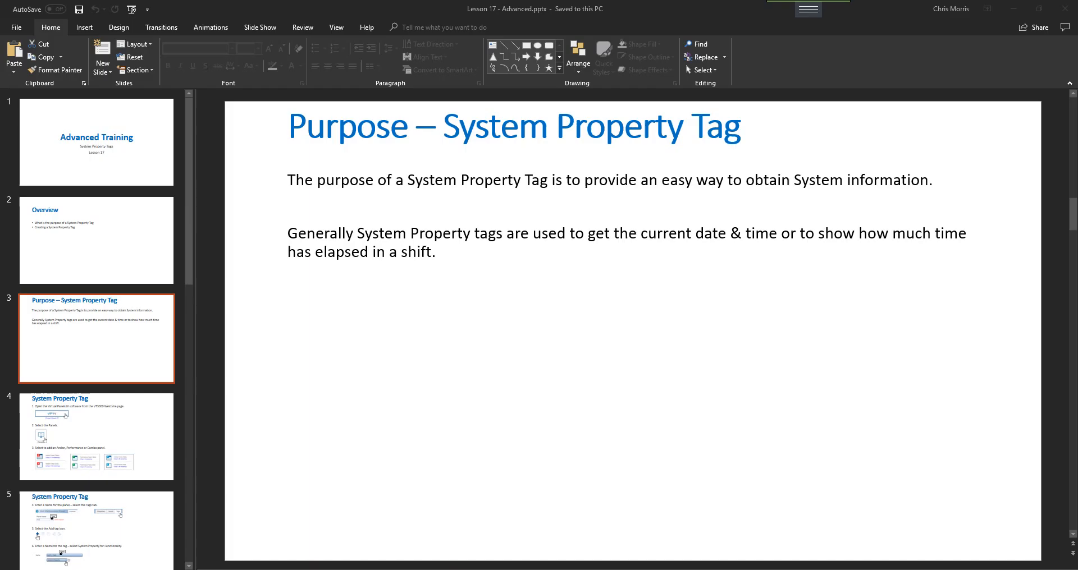
pyautogui.moveTo(191, 246); pyautogui.dragTo(193, 537)
pyautogui.click(113, 328)
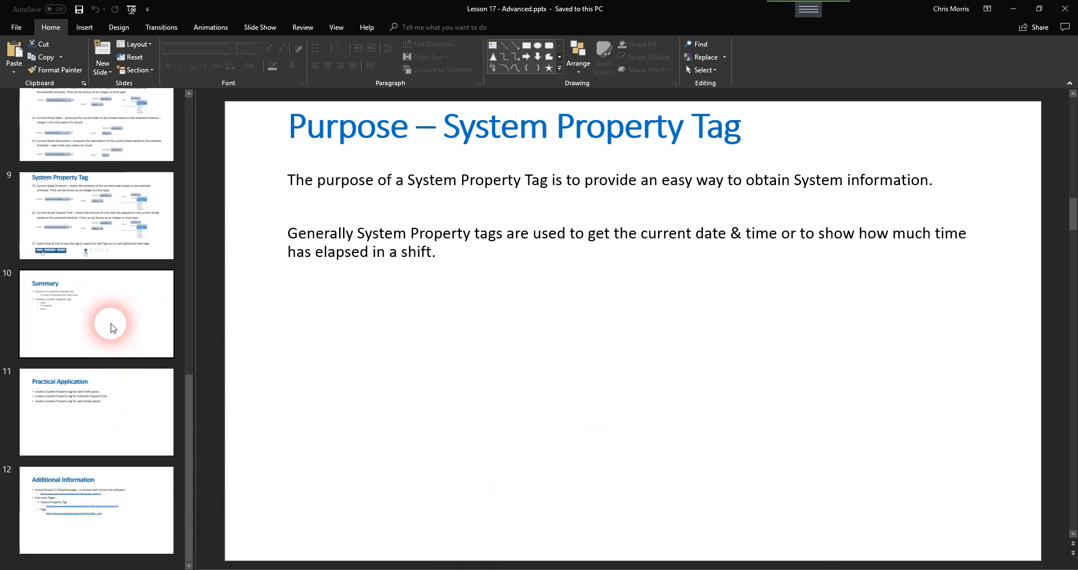